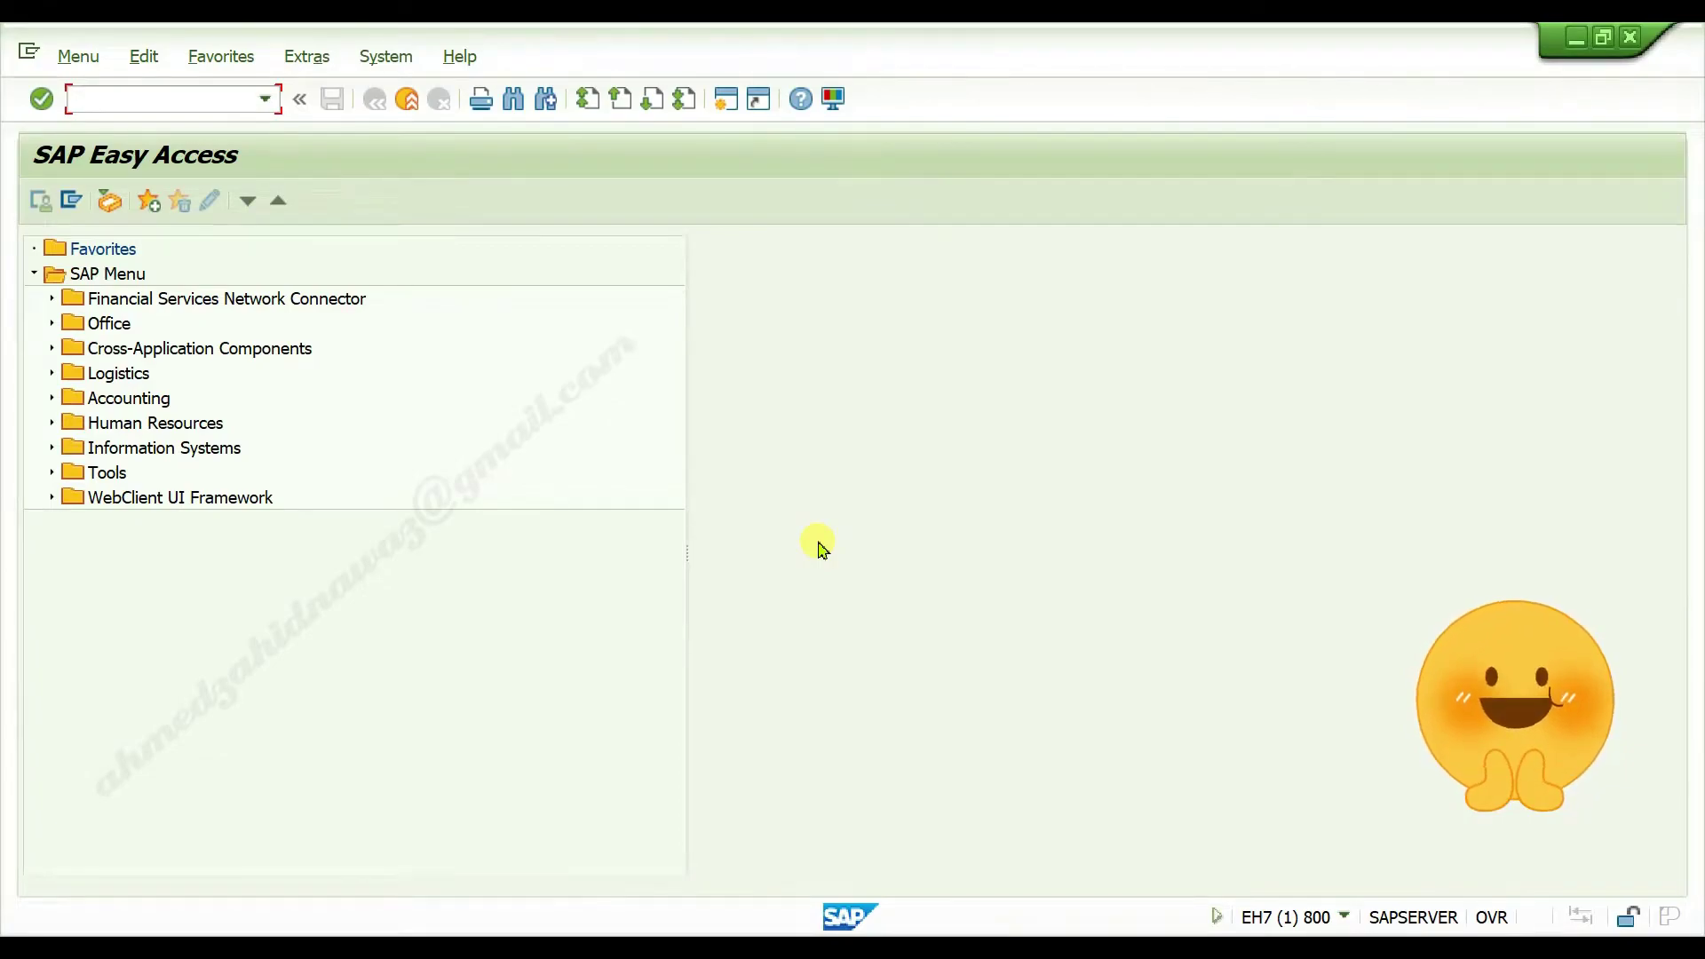
Step: Run transaction OMSJ to reach the Vendor Number Ranges screen
left_click(163, 103)
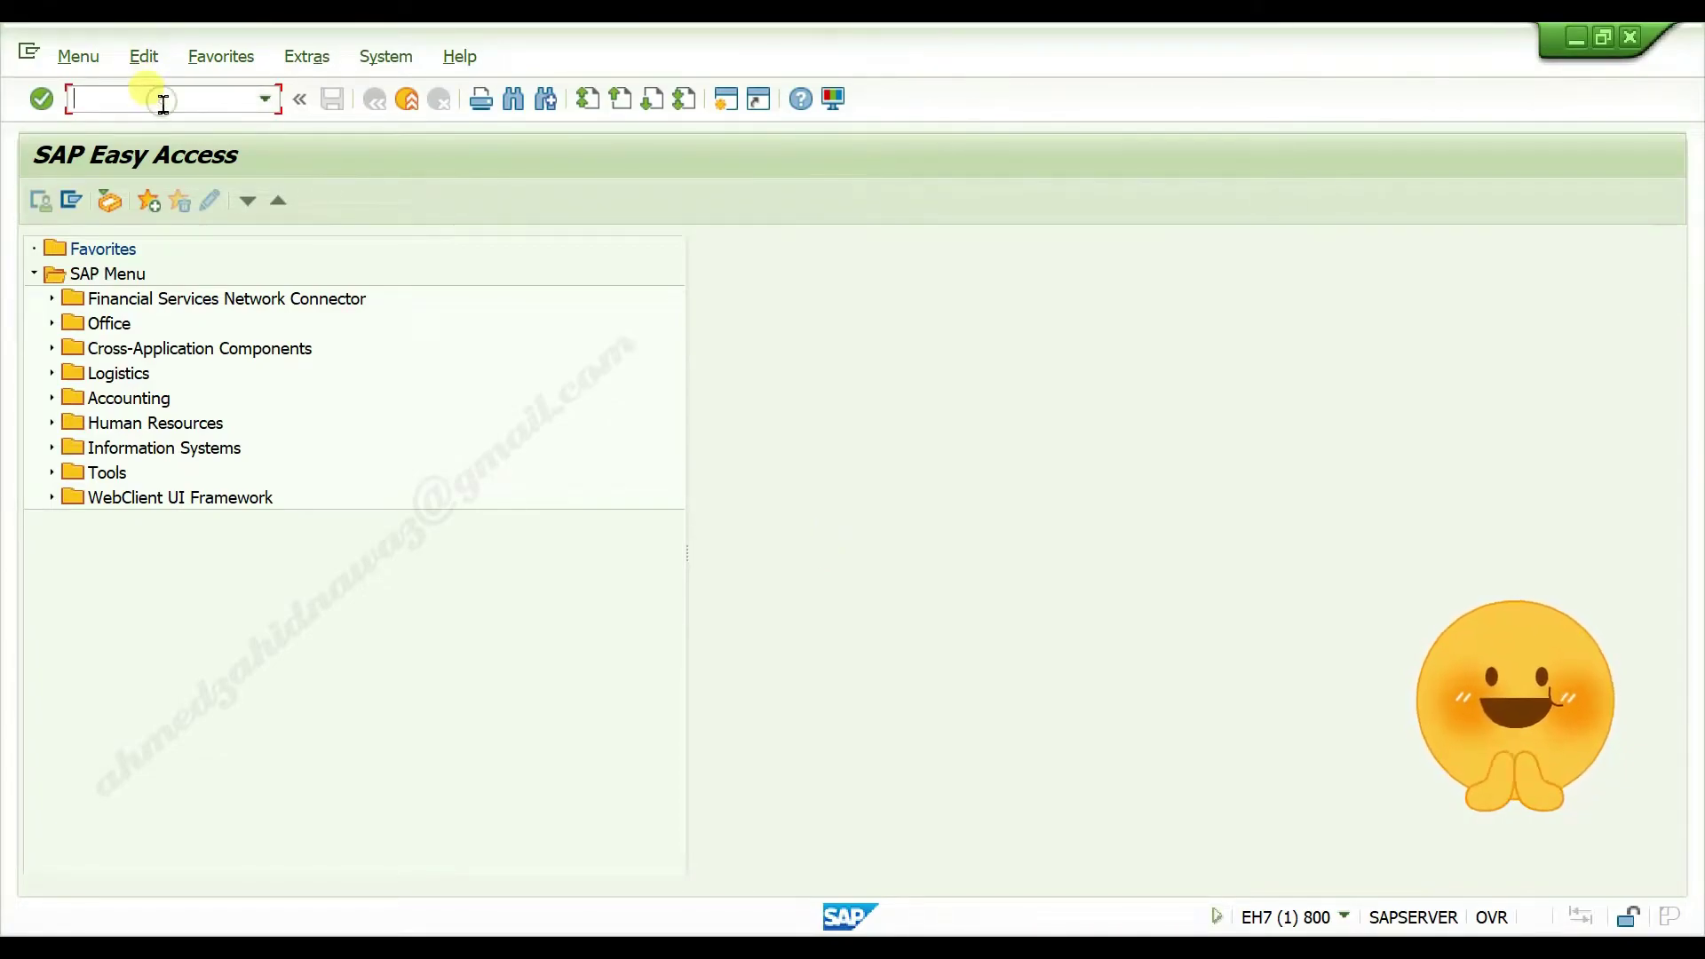
type("om")
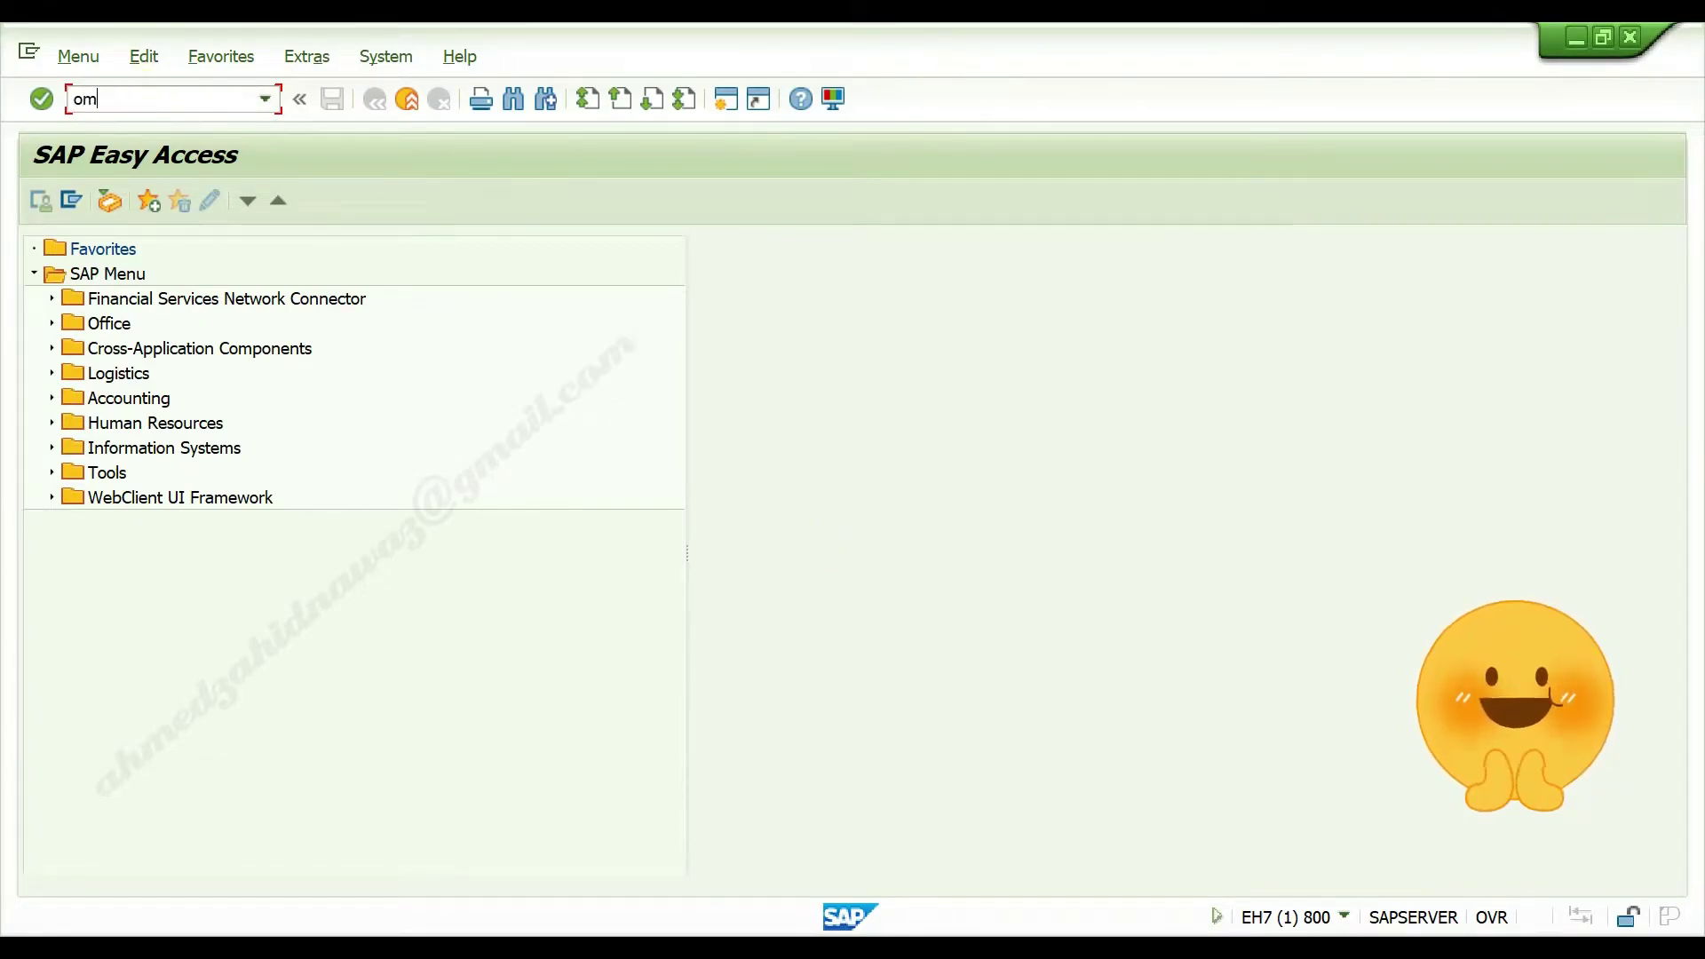
type("sj")
key("Return")
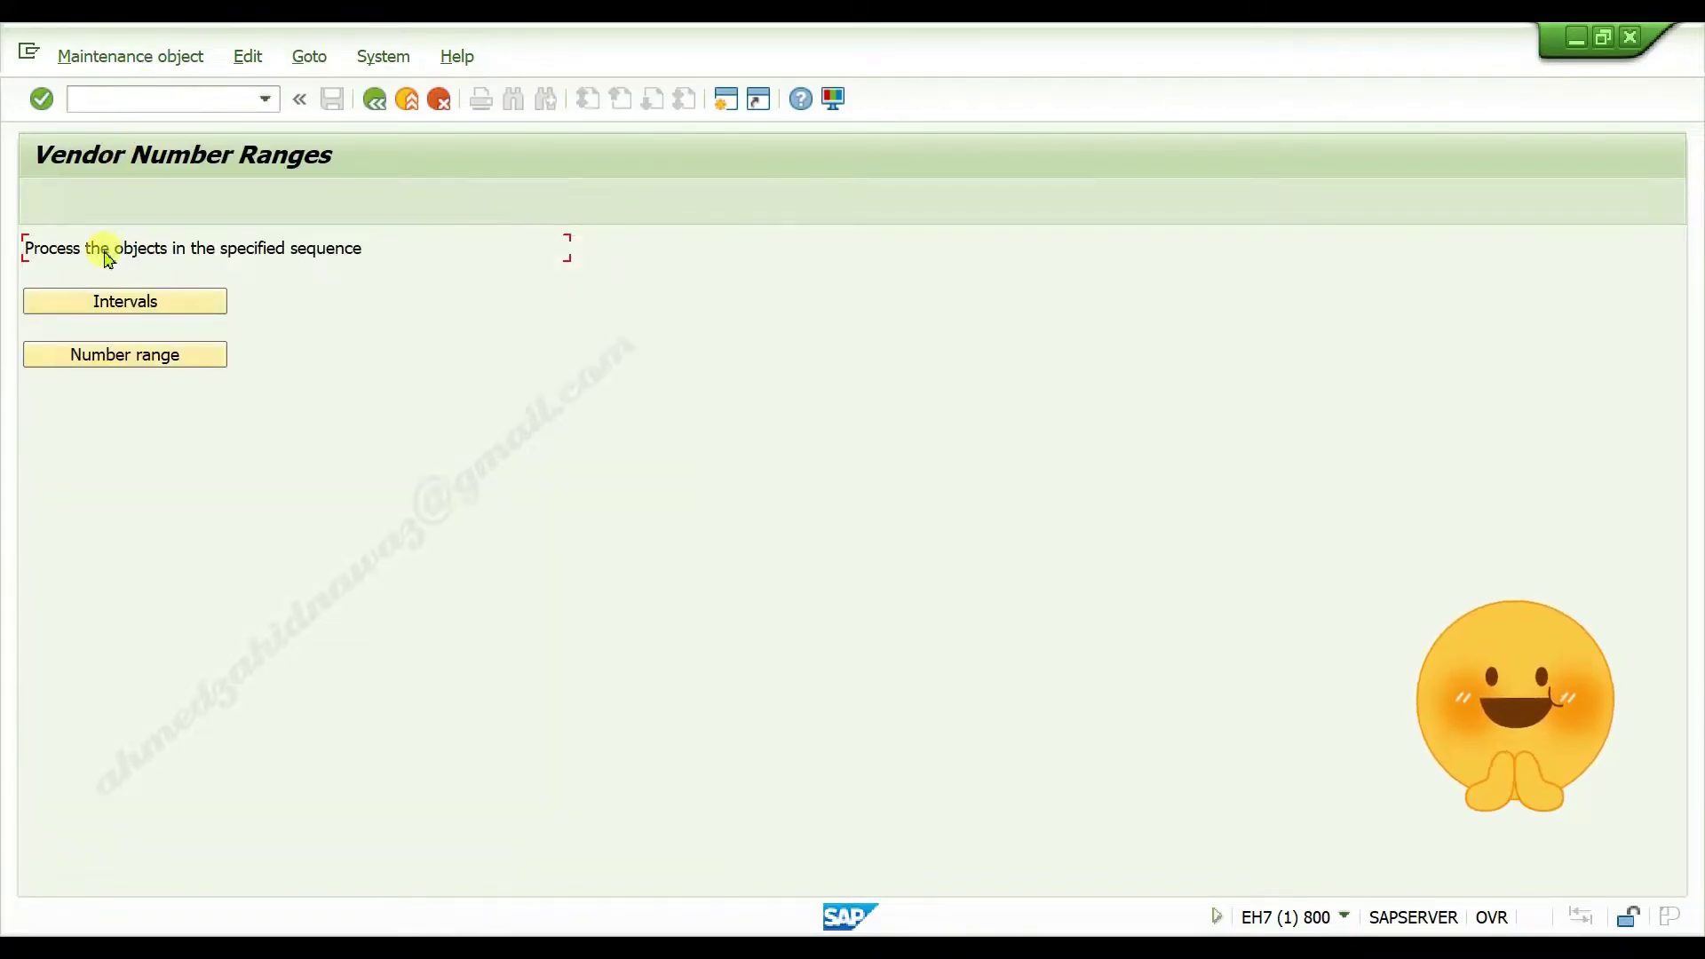
left_click(128, 304)
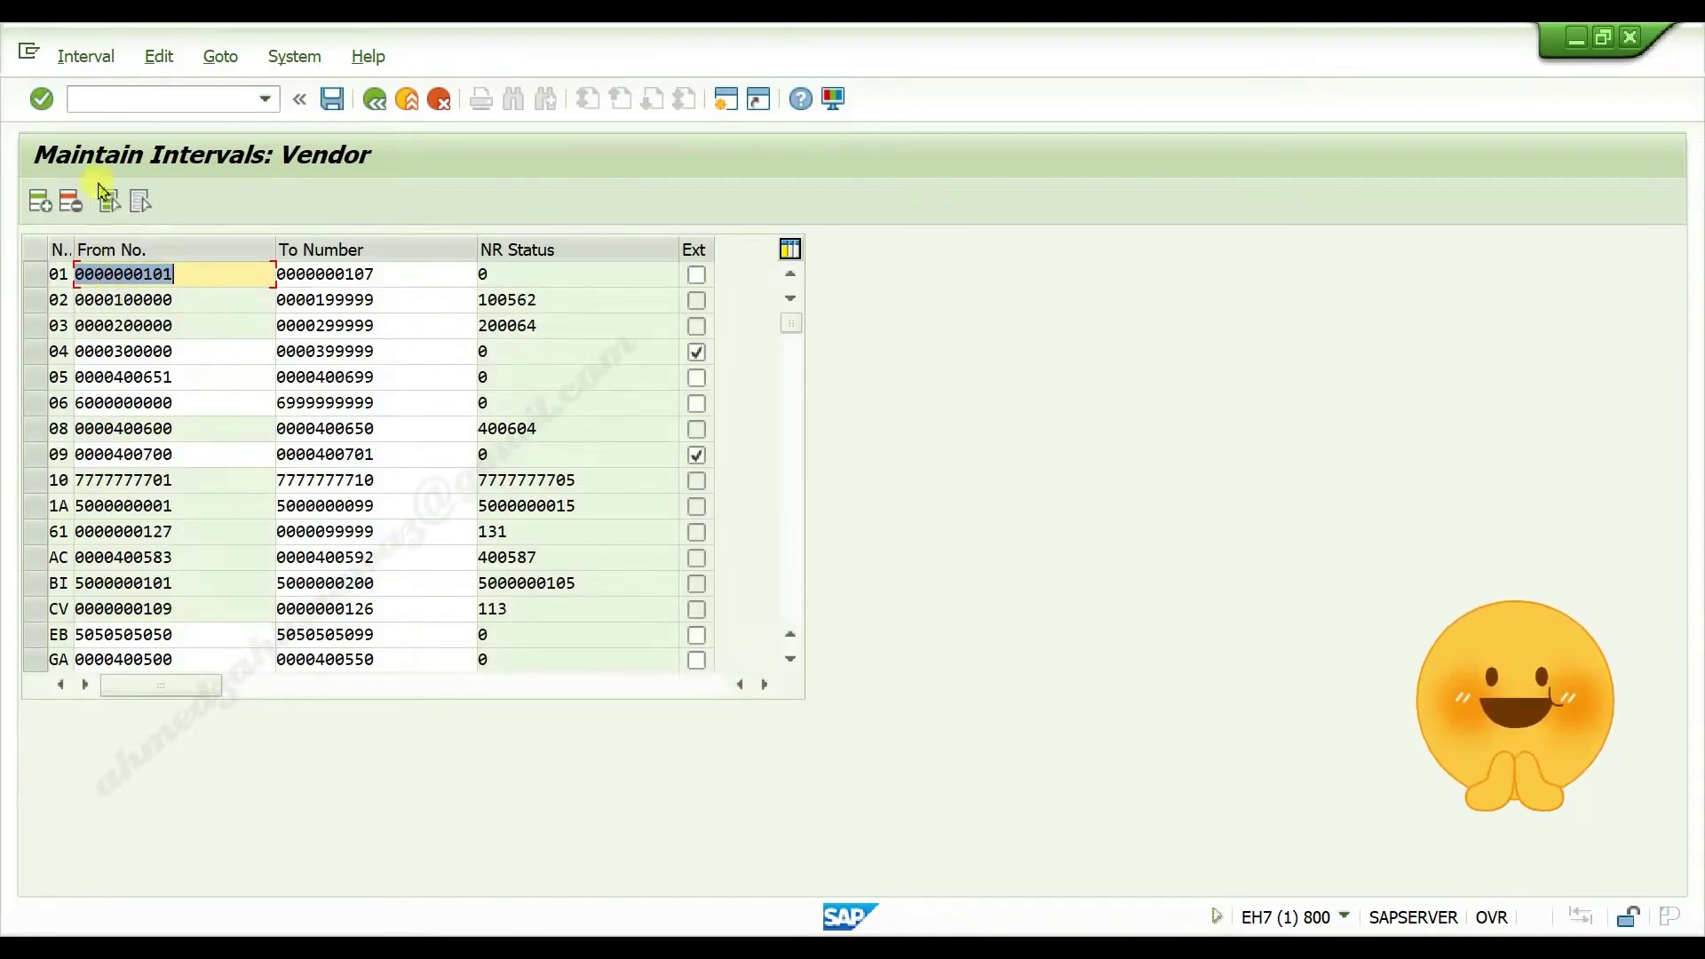
left_click(82, 59)
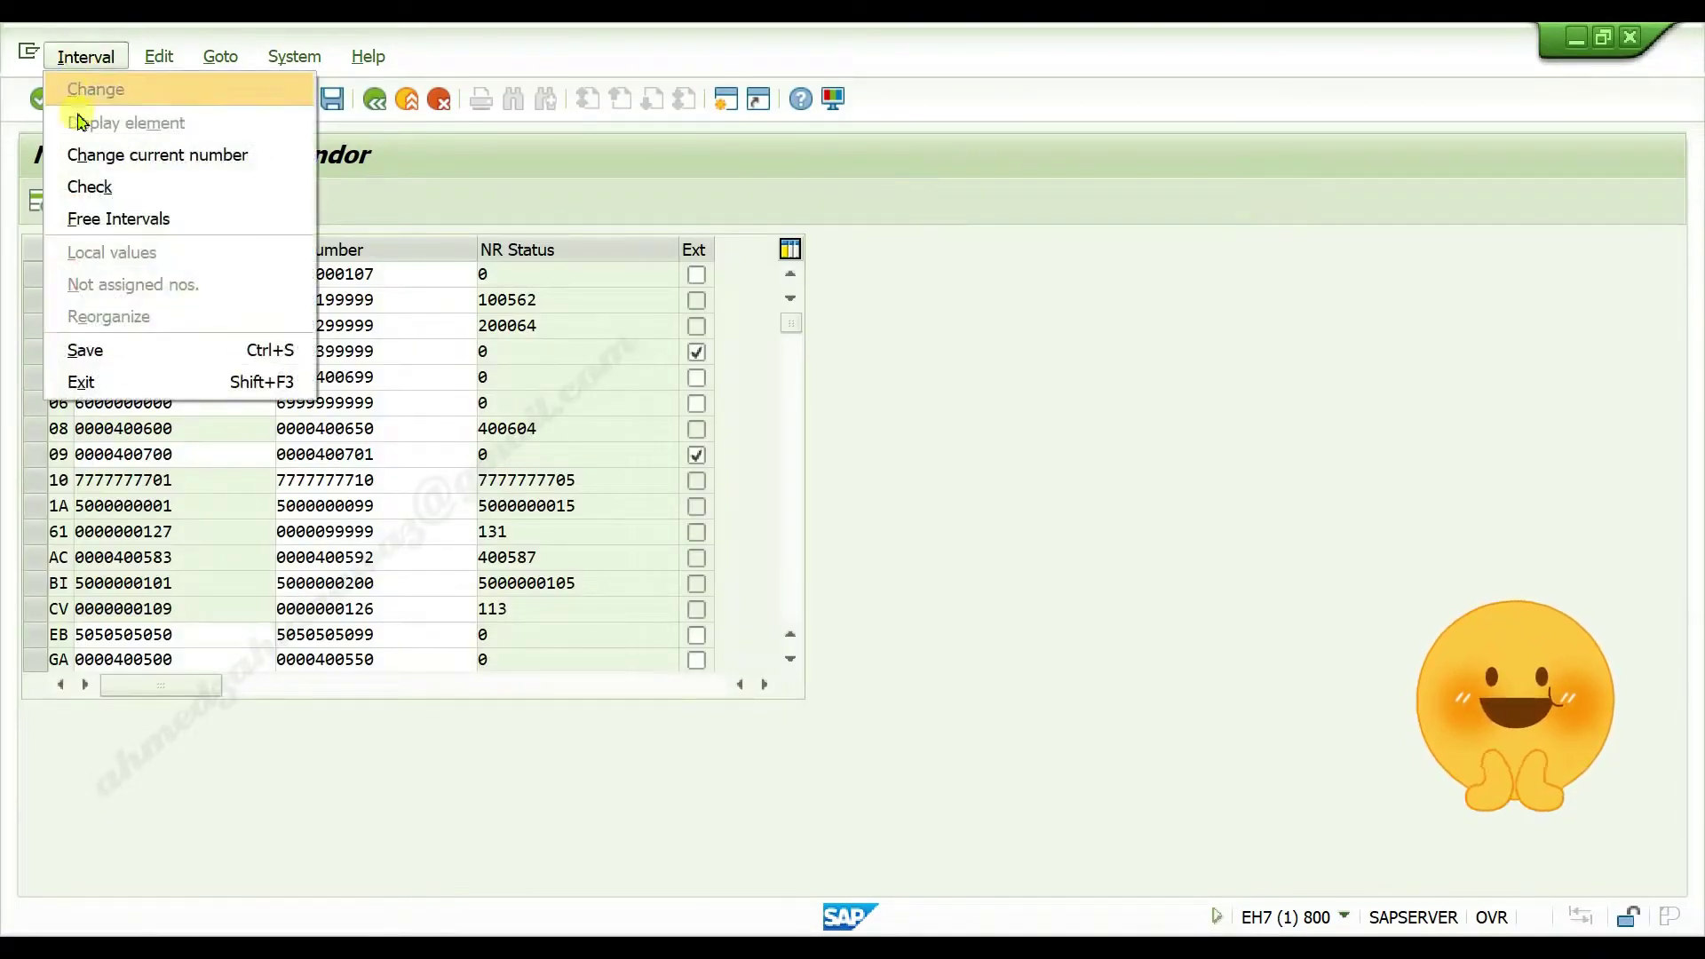
left_click(94, 218)
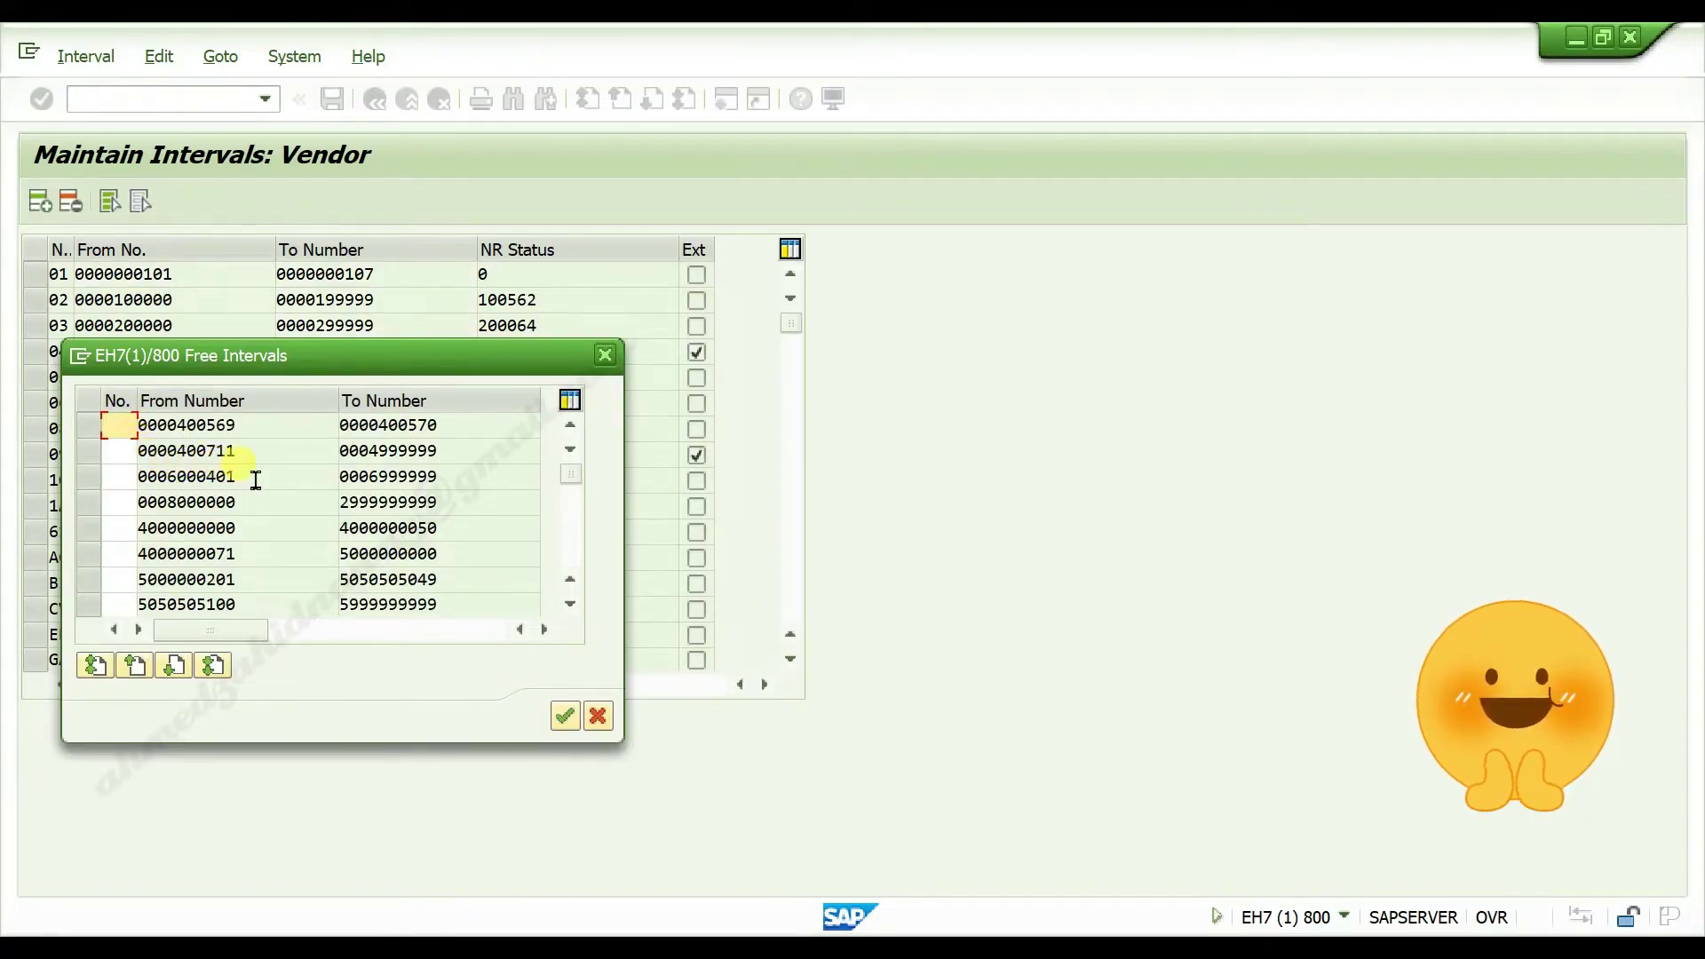
left_click_drag(255, 477, 137, 477)
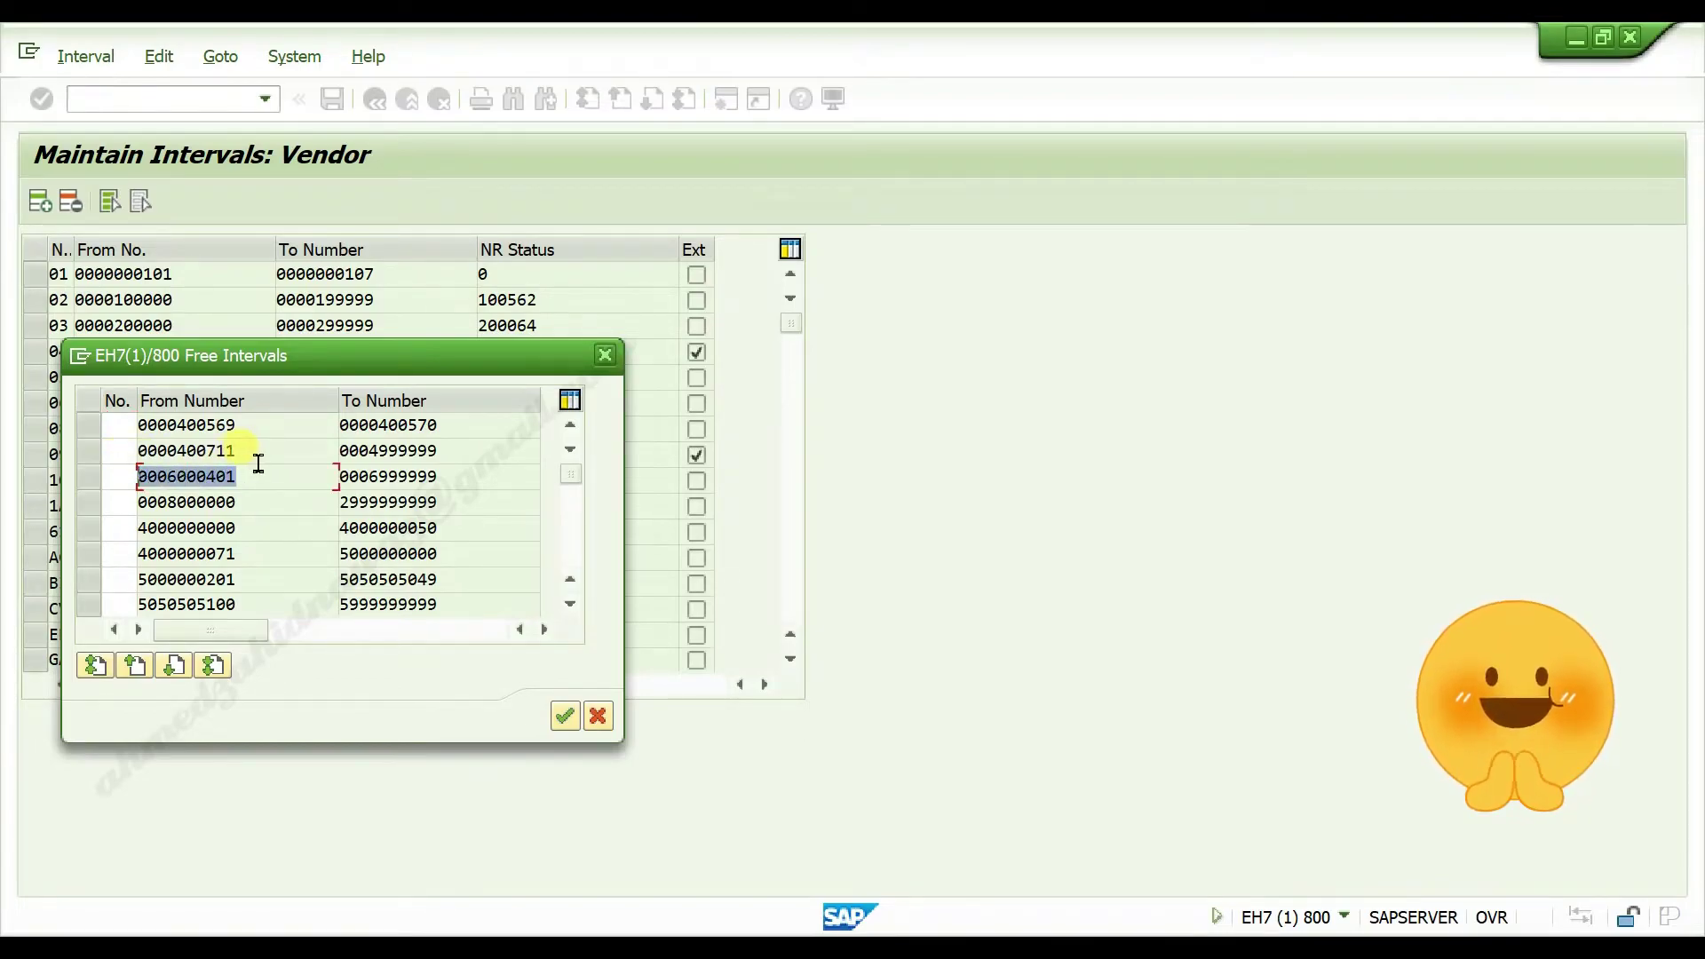
key("ctrl+c")
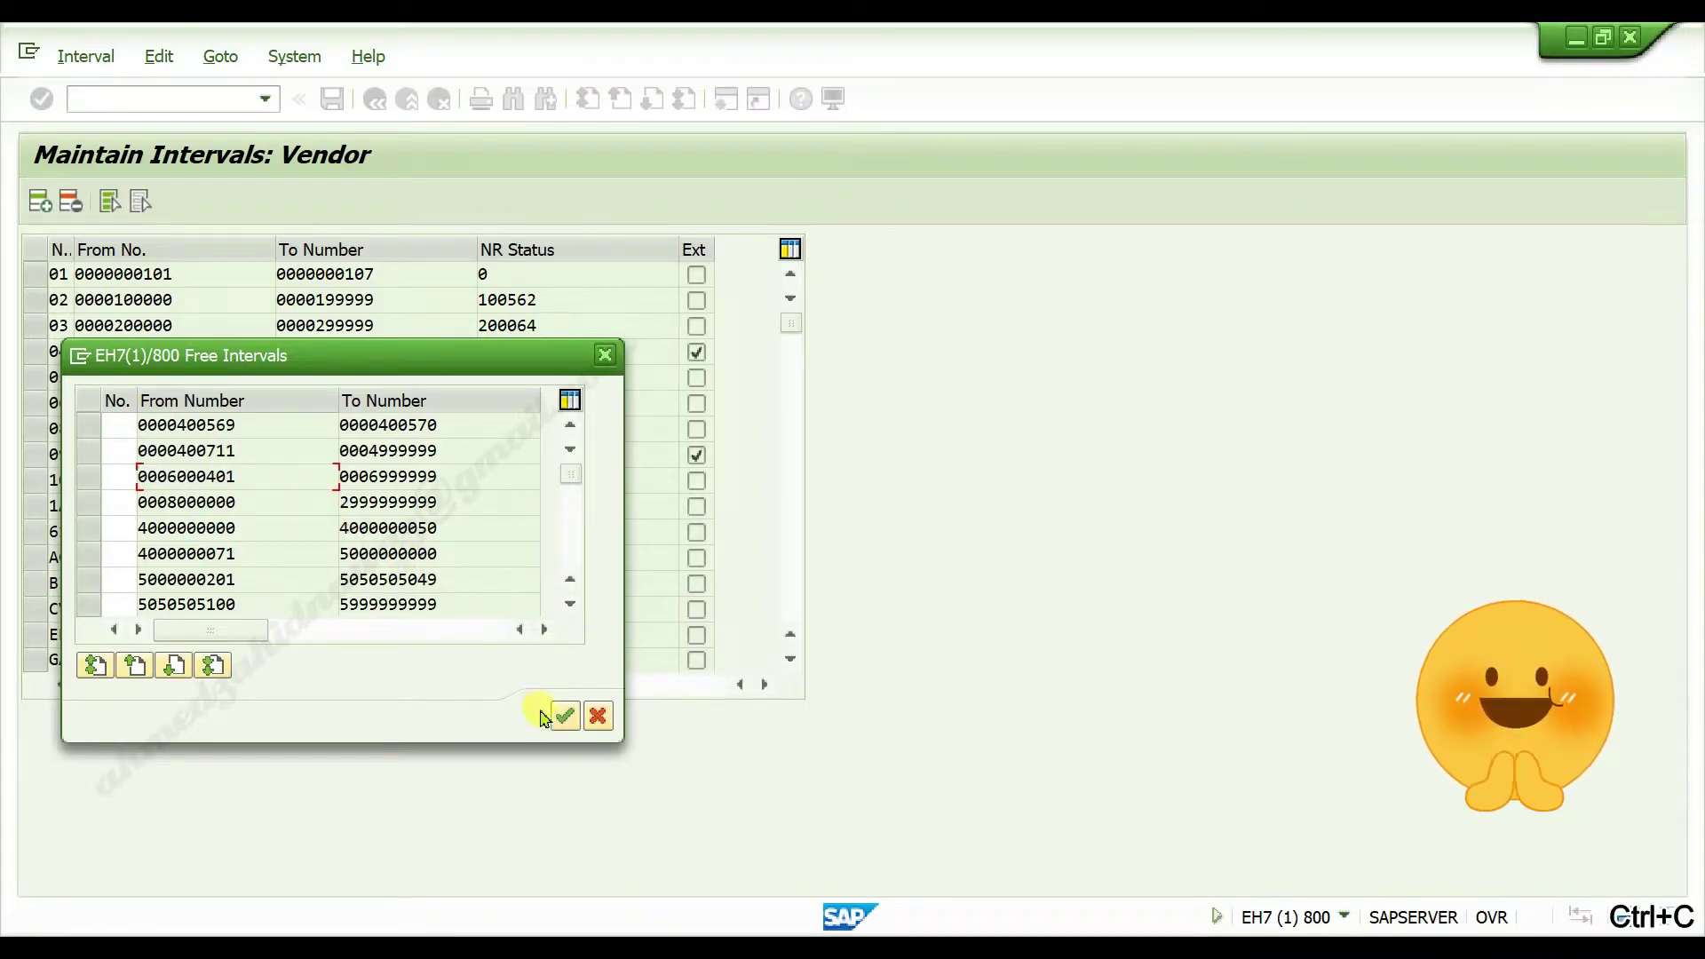
left_click(610, 362)
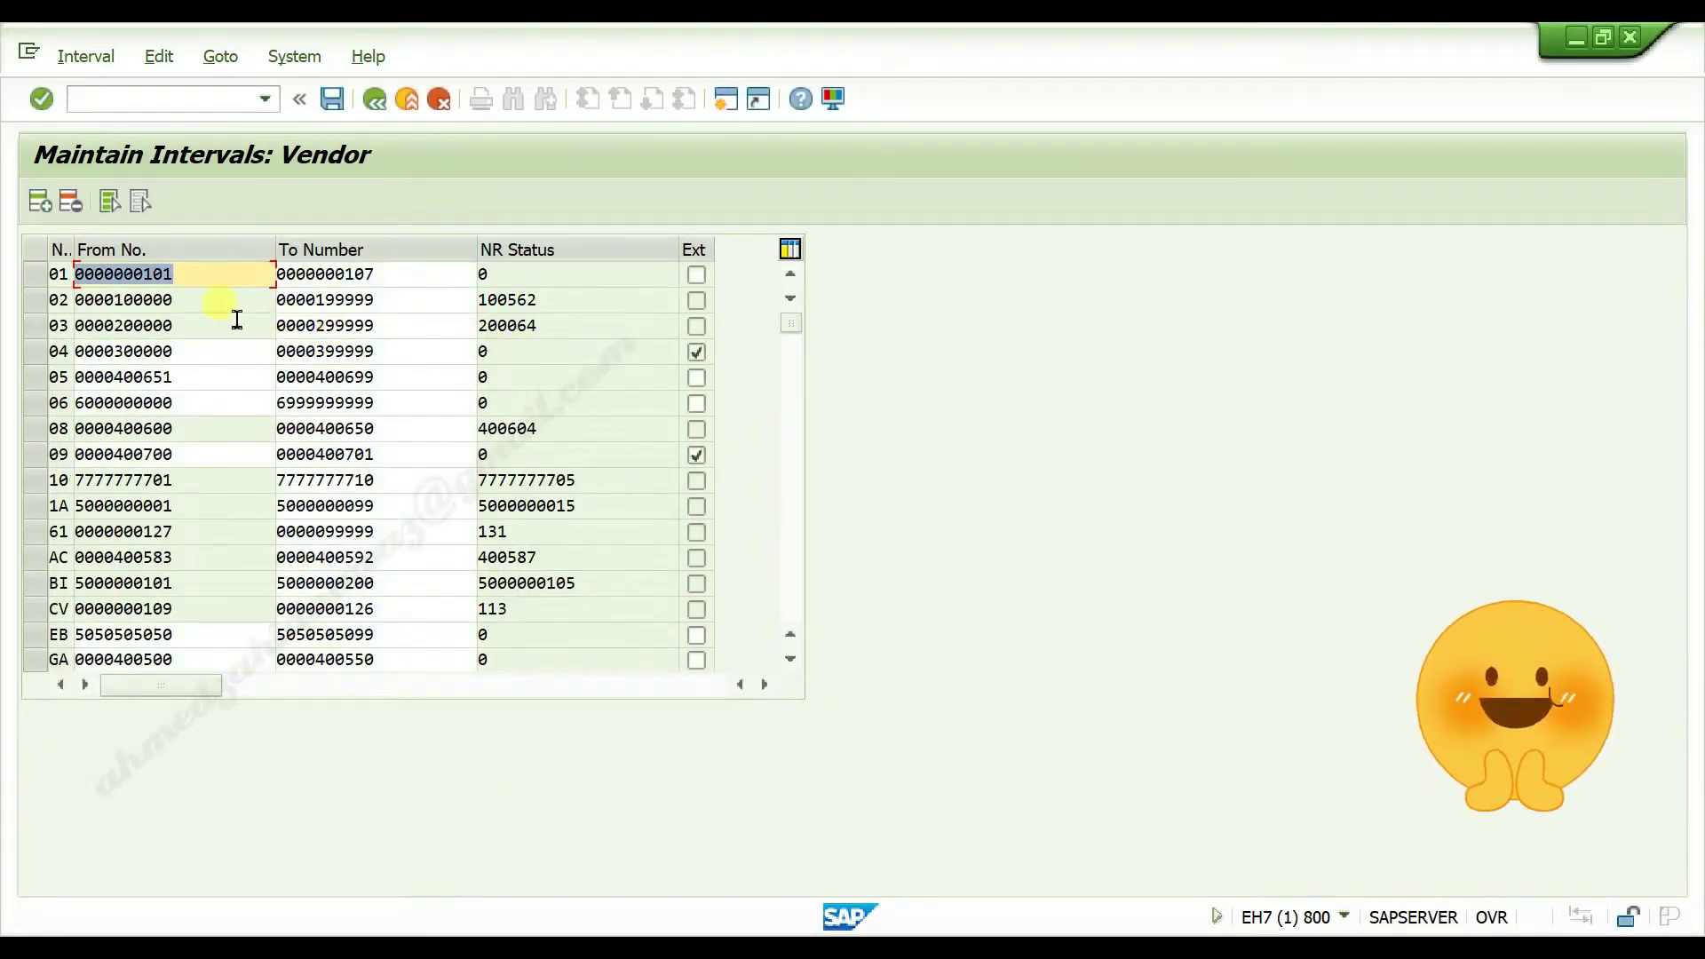
left_click(39, 212)
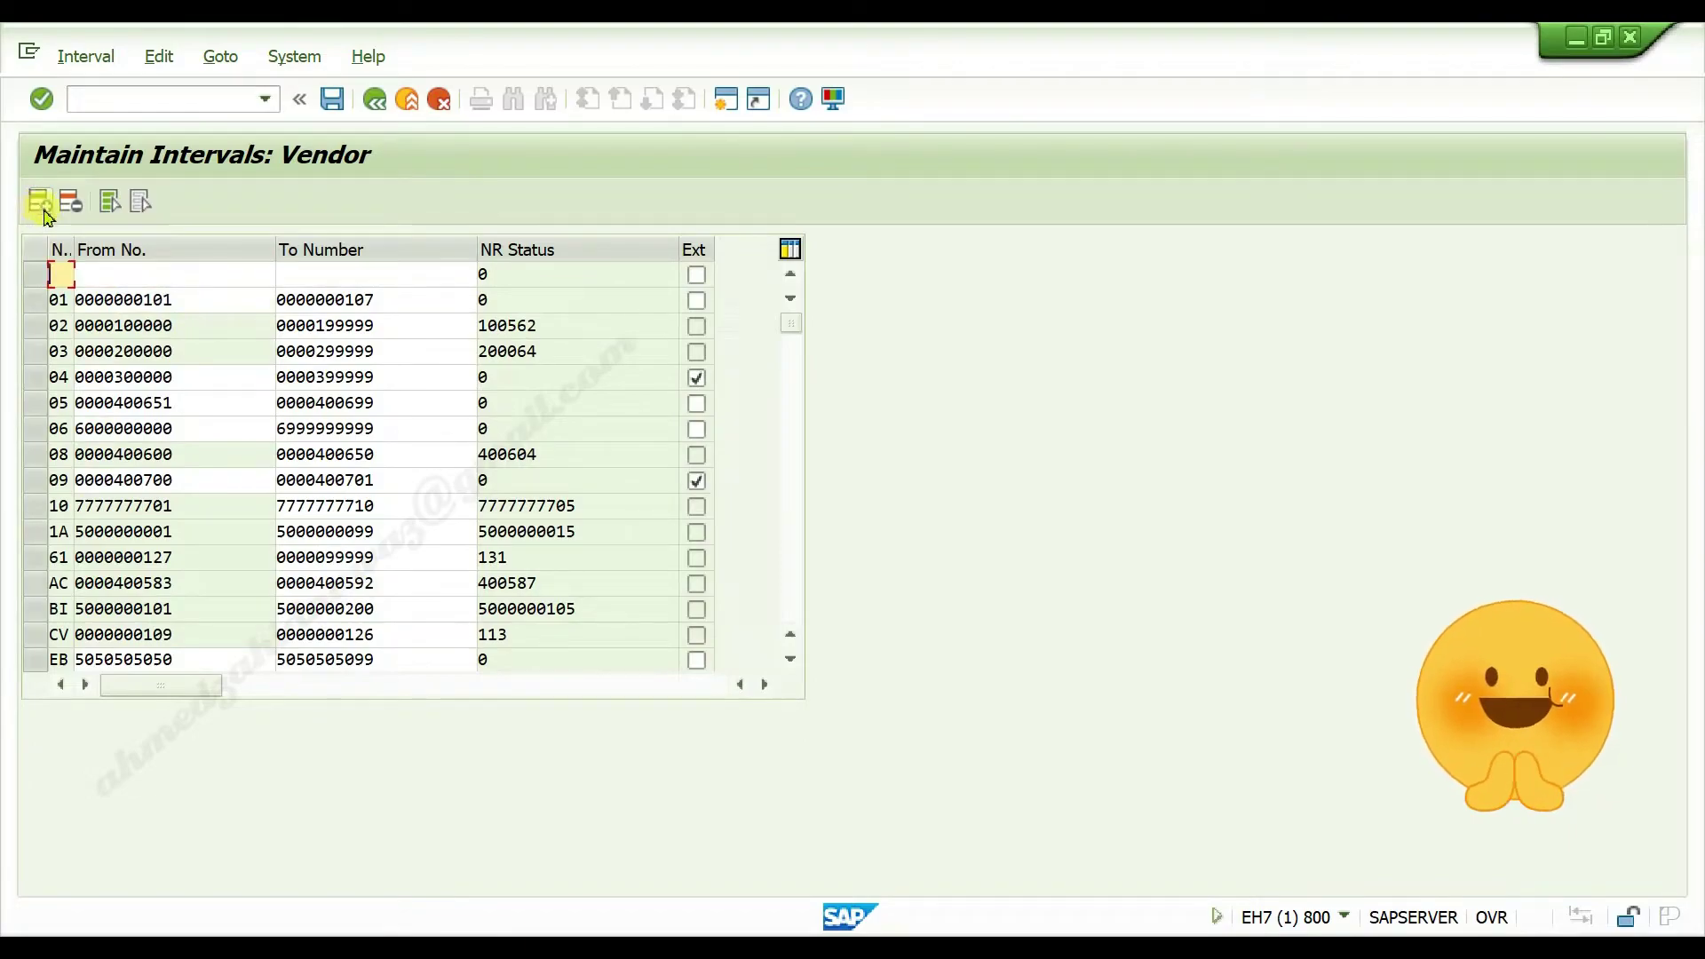
left_click(111, 272)
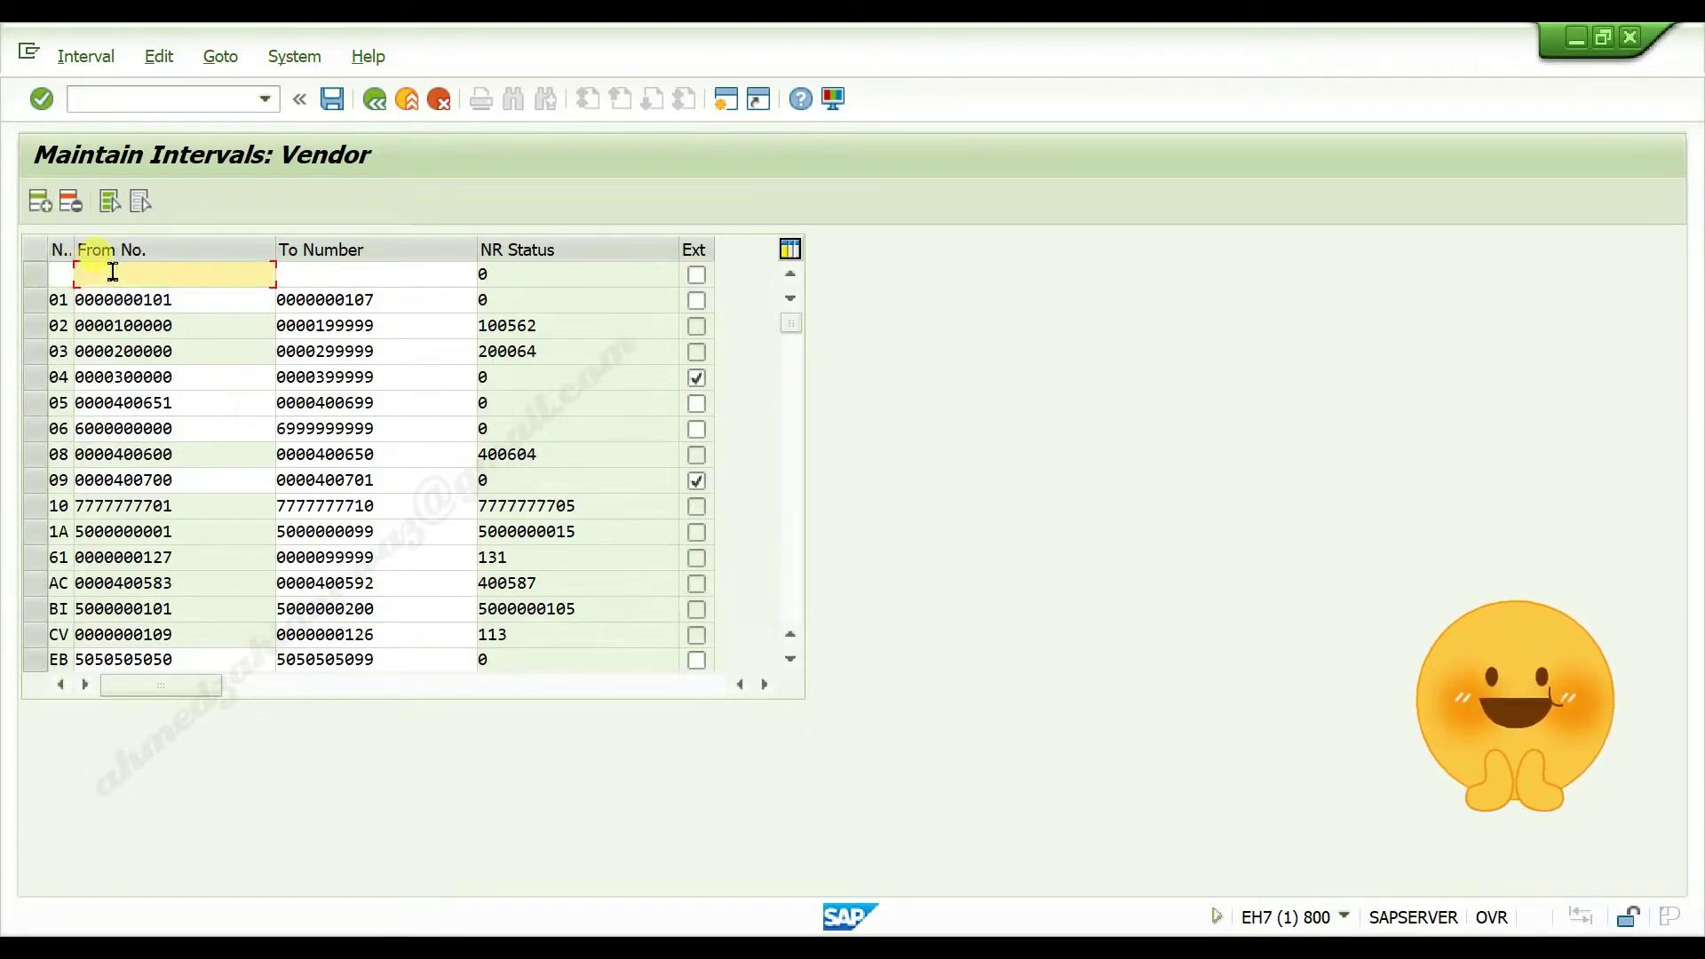
type("0006000401")
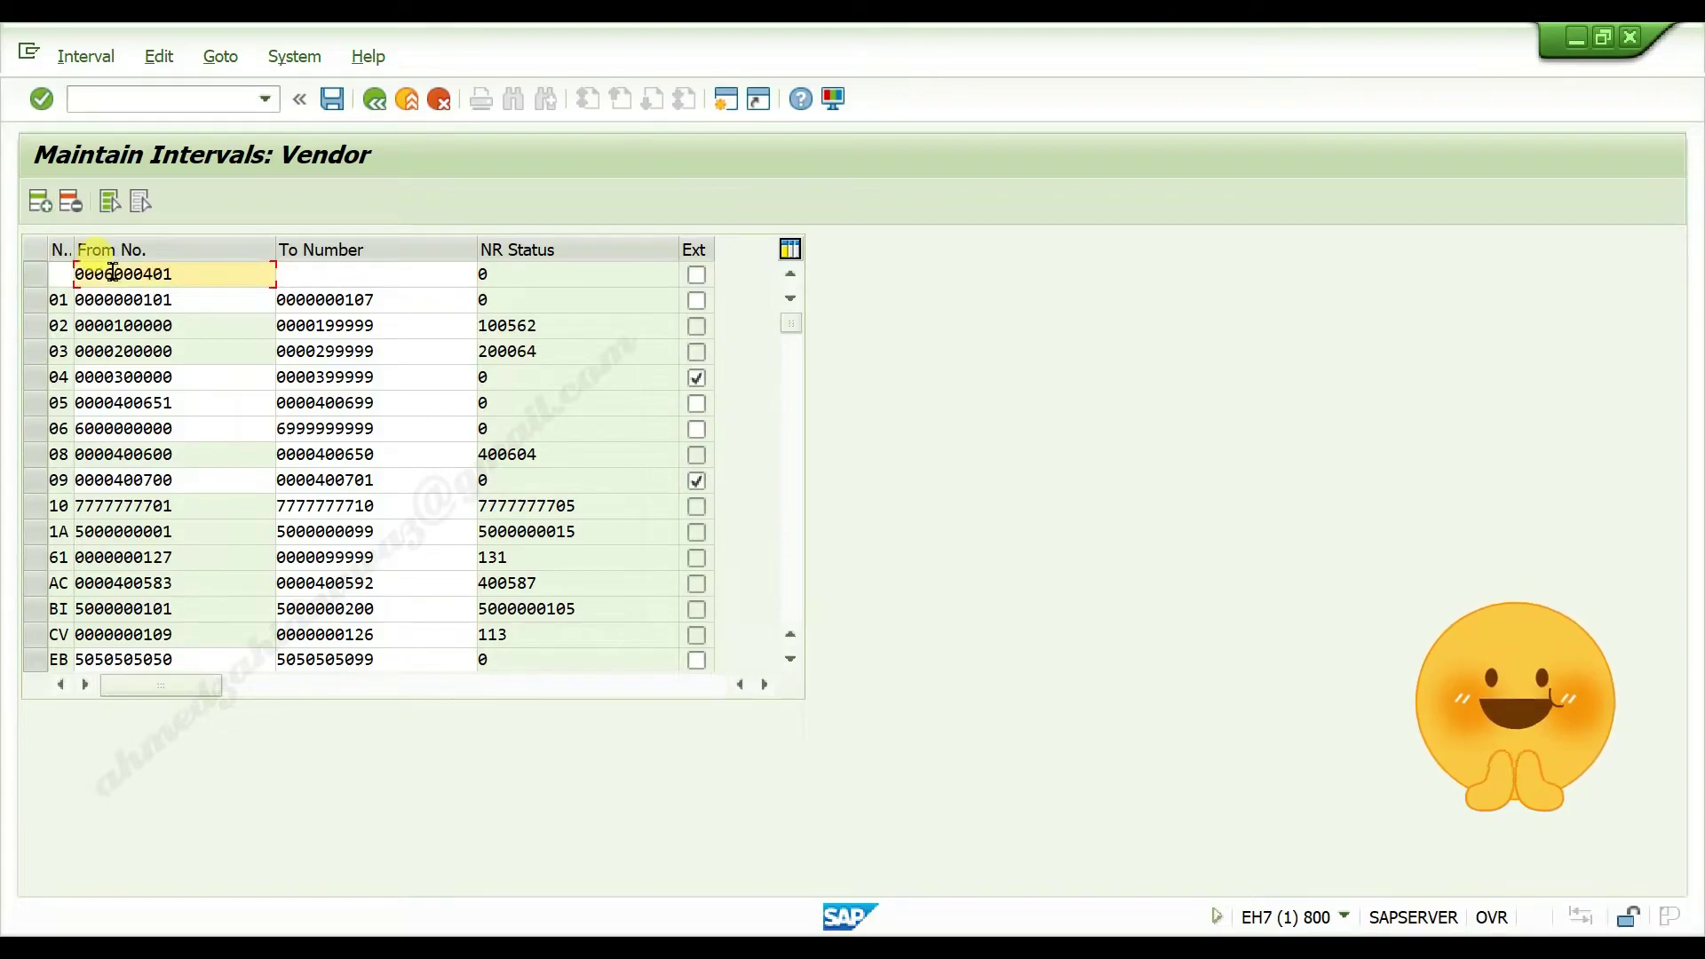
left_click(337, 275)
key("ctrl+v")
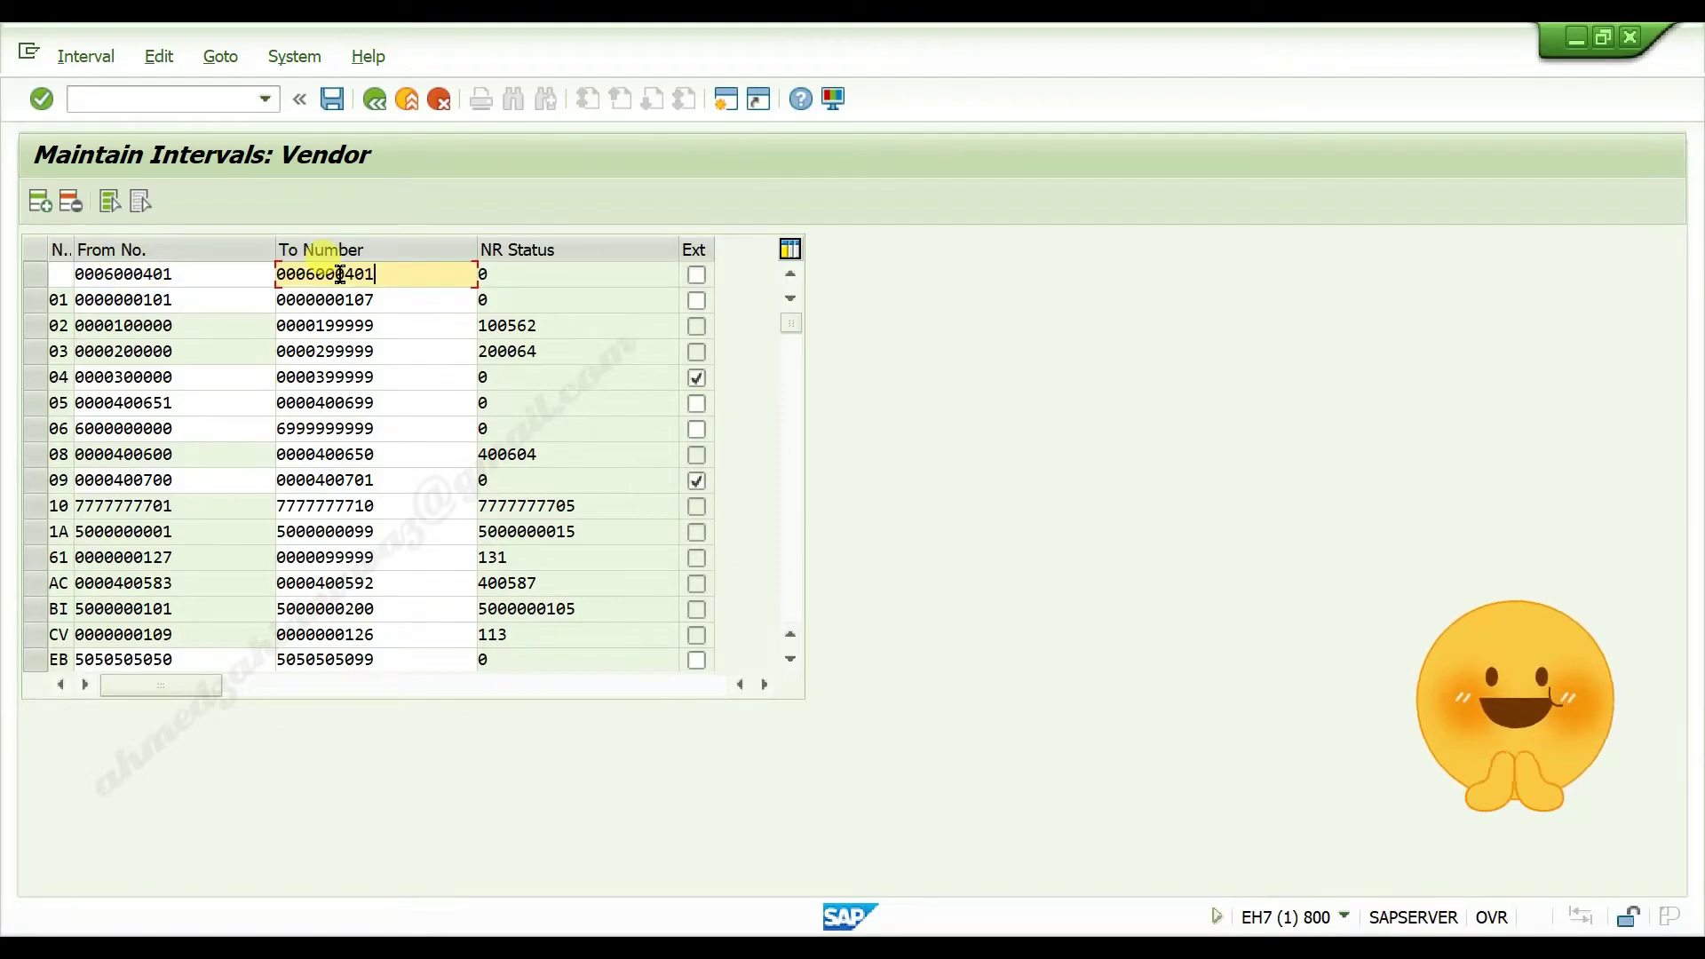
key("BackSpace")
key("BackSpace")
key("BackSpace")
type("500")
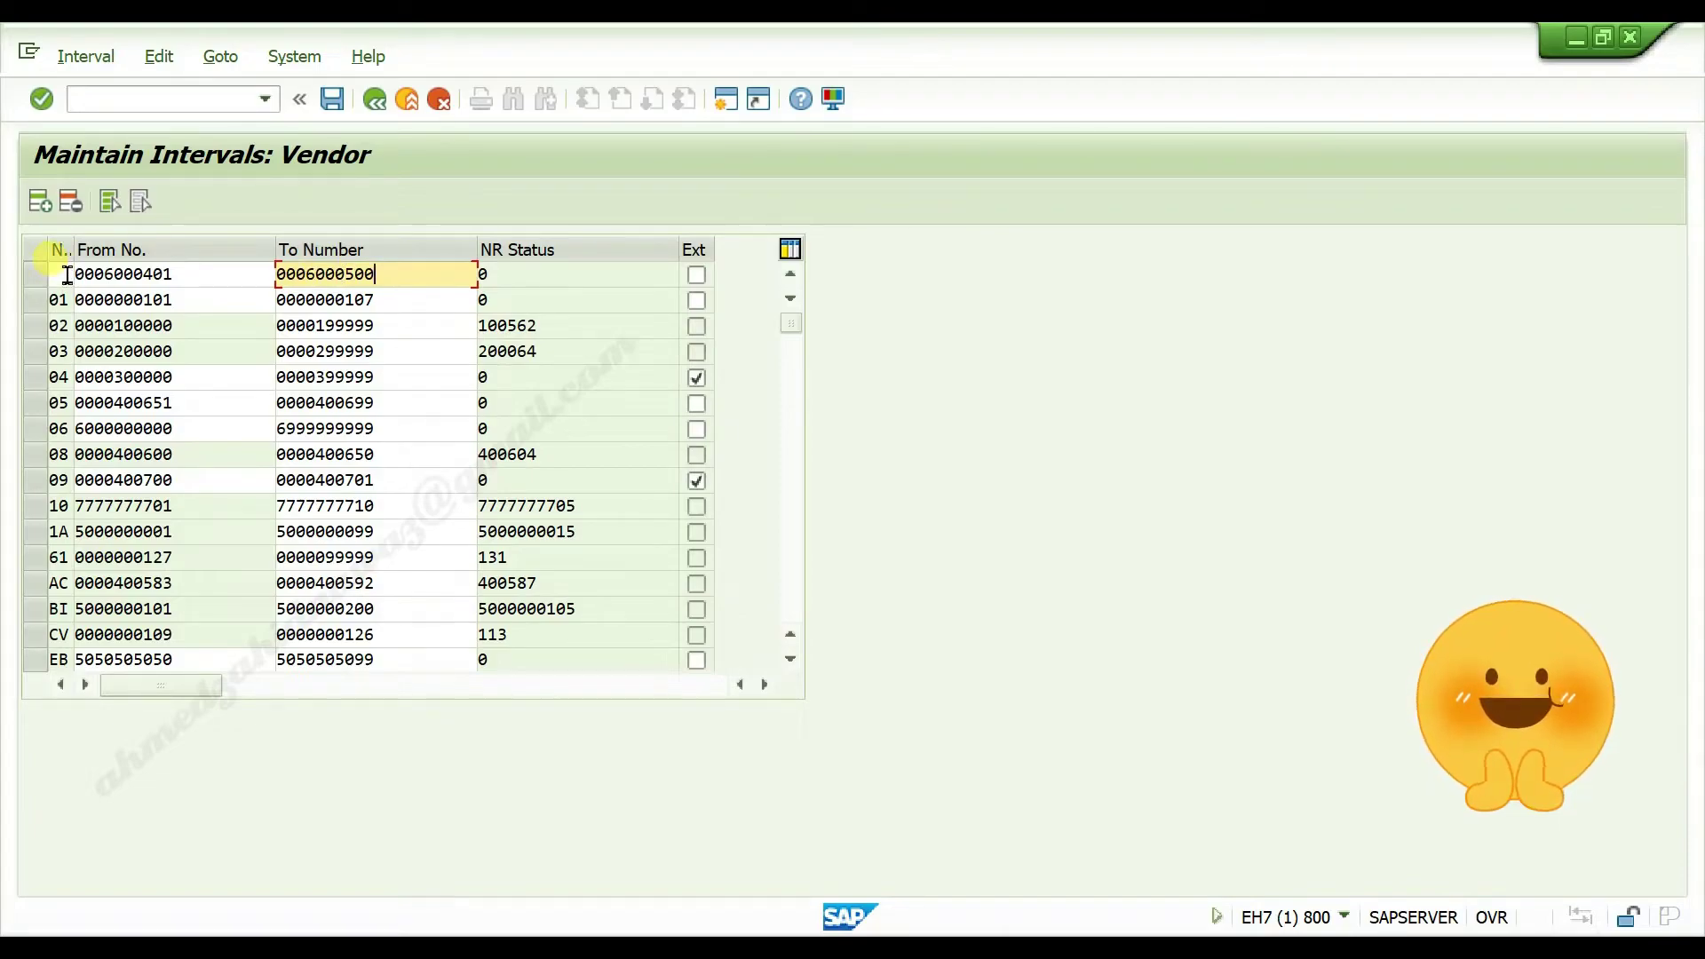
left_click(68, 275)
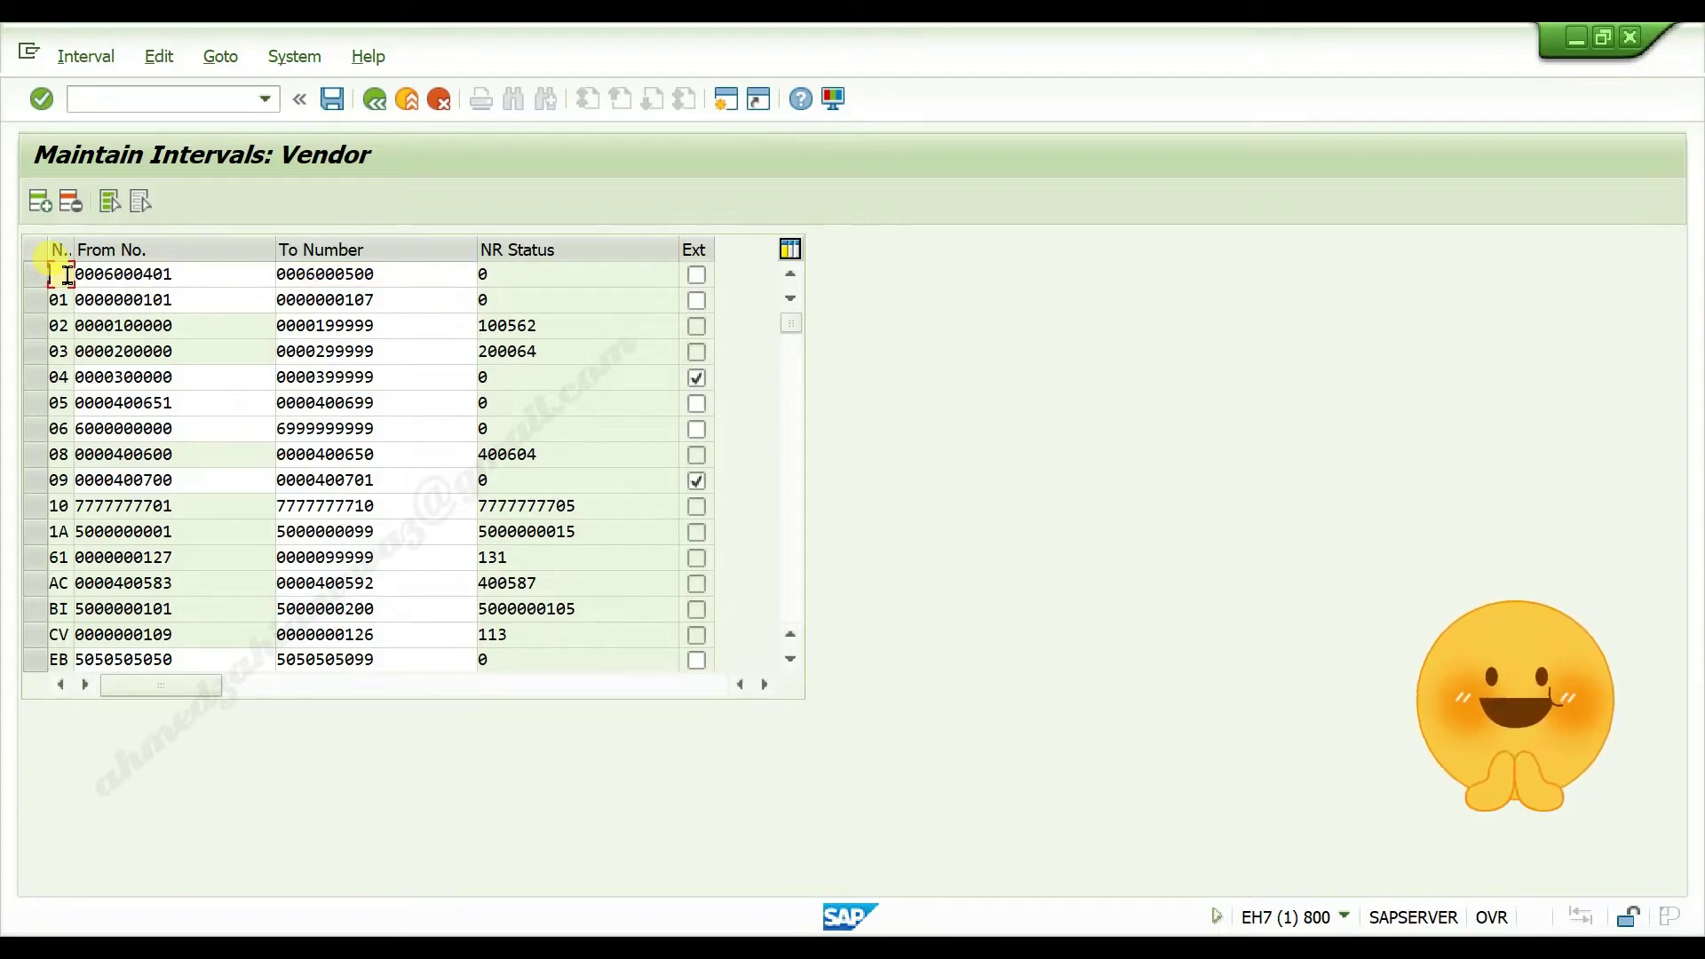
type("07")
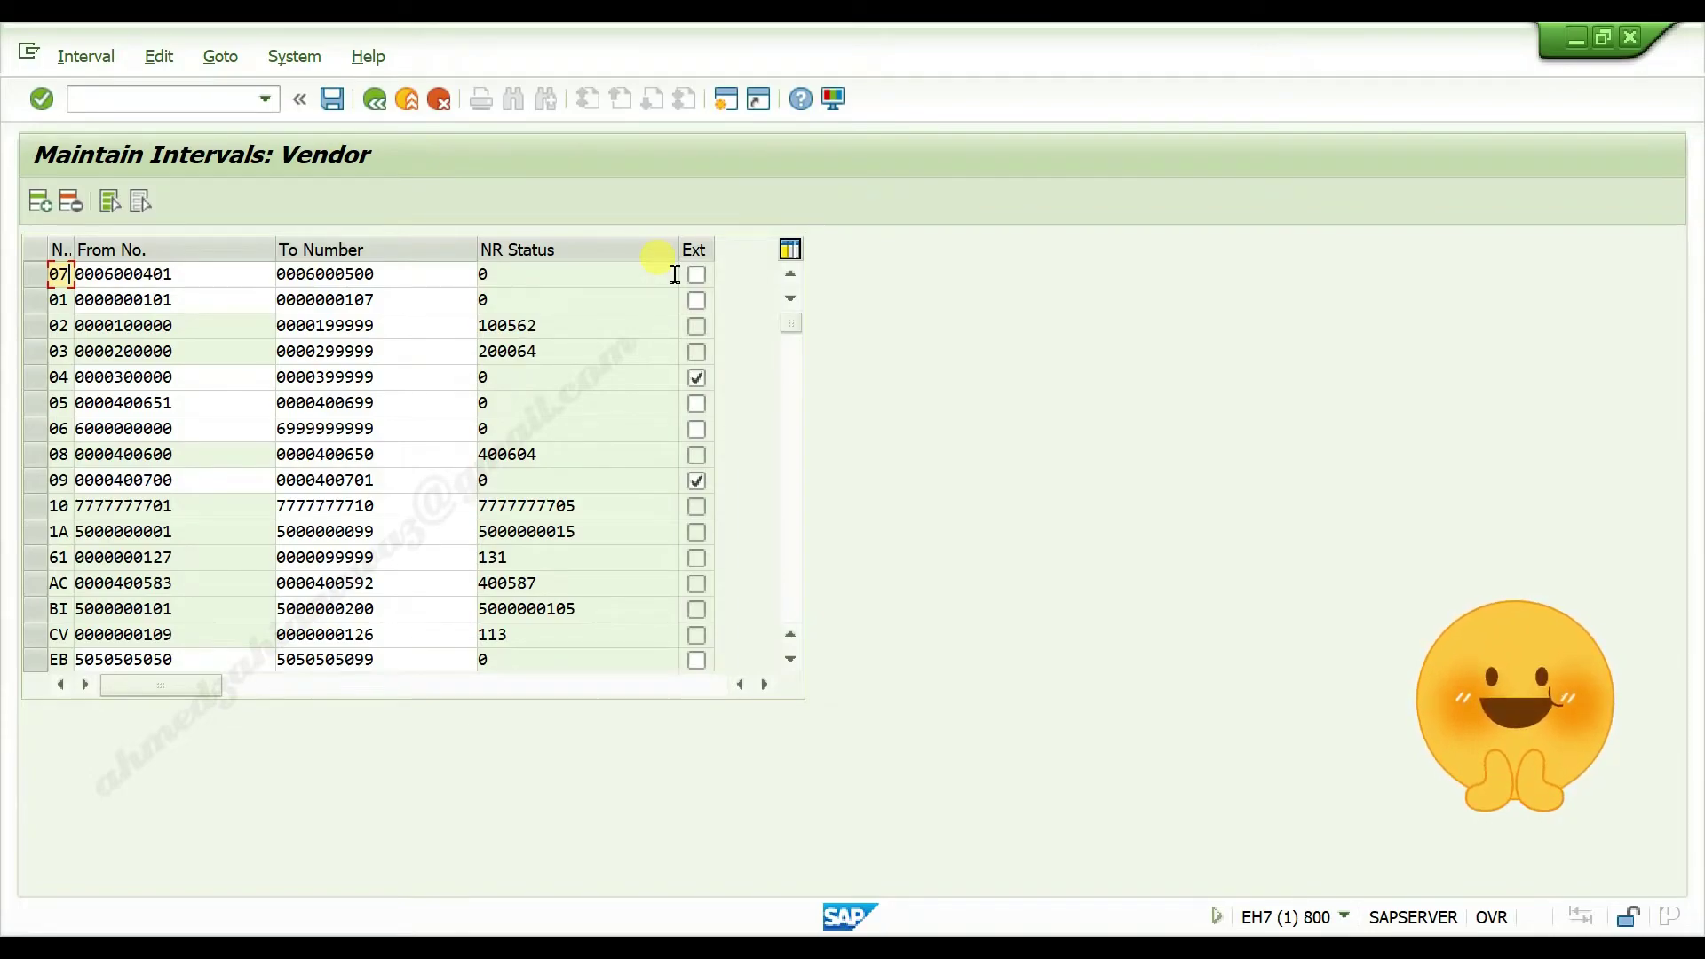
key("Return")
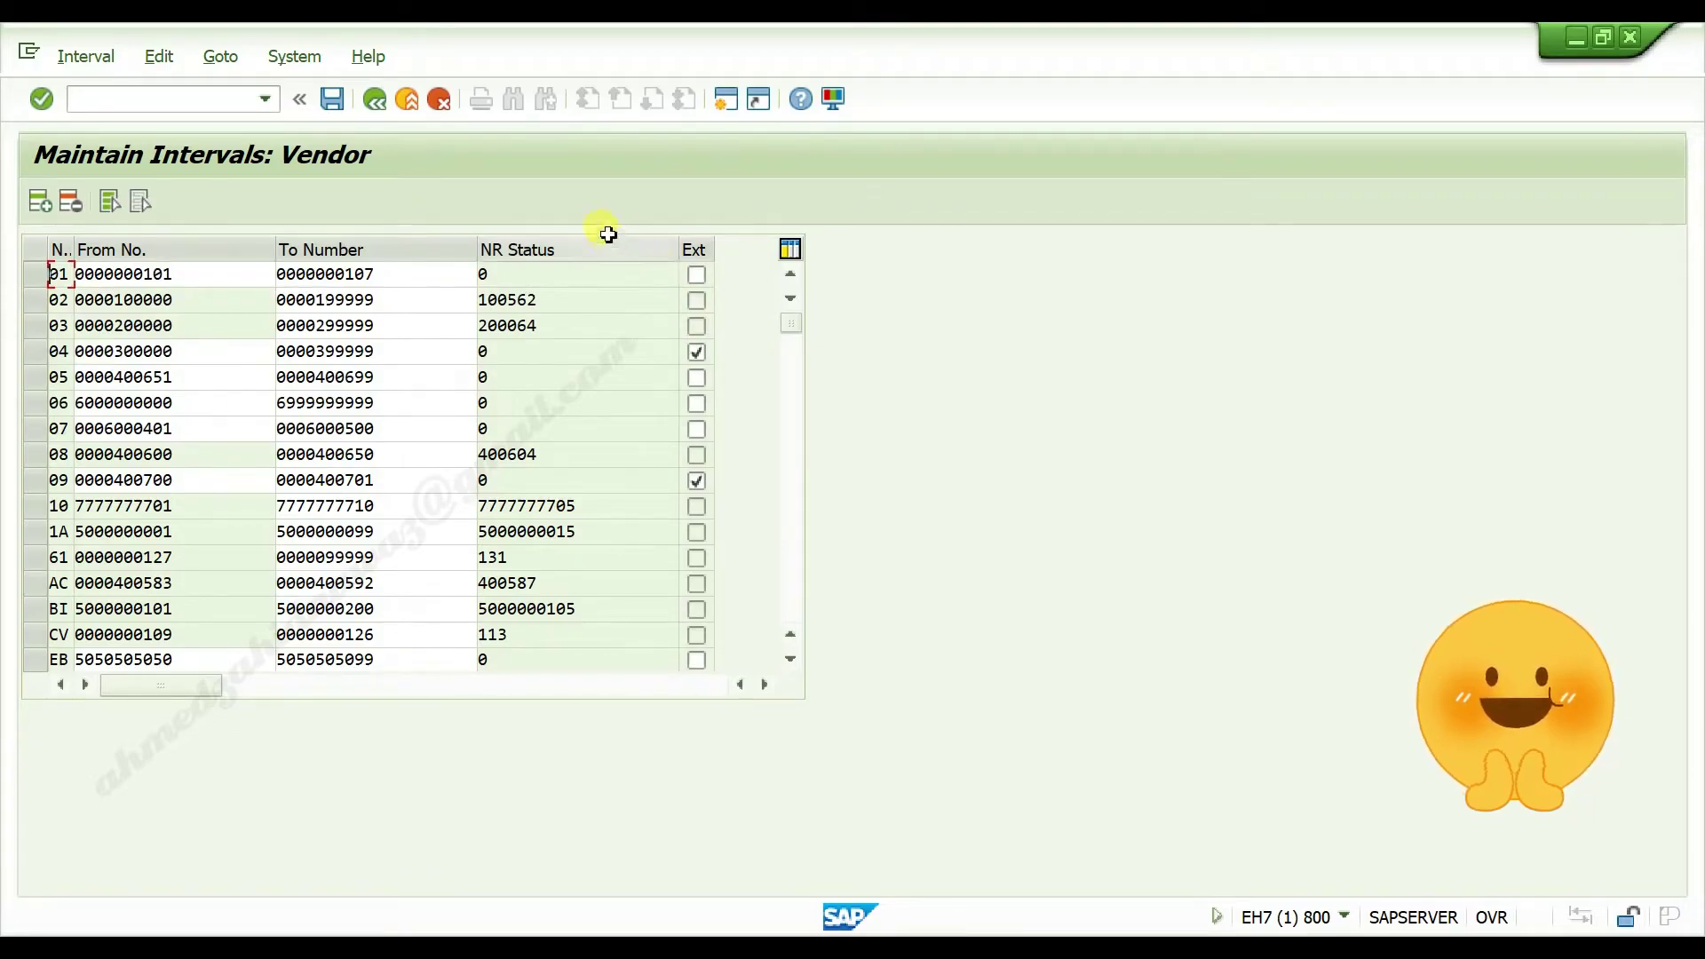
Step: Save vendor interval 07 and dismiss the transport information notice
left_click(334, 103)
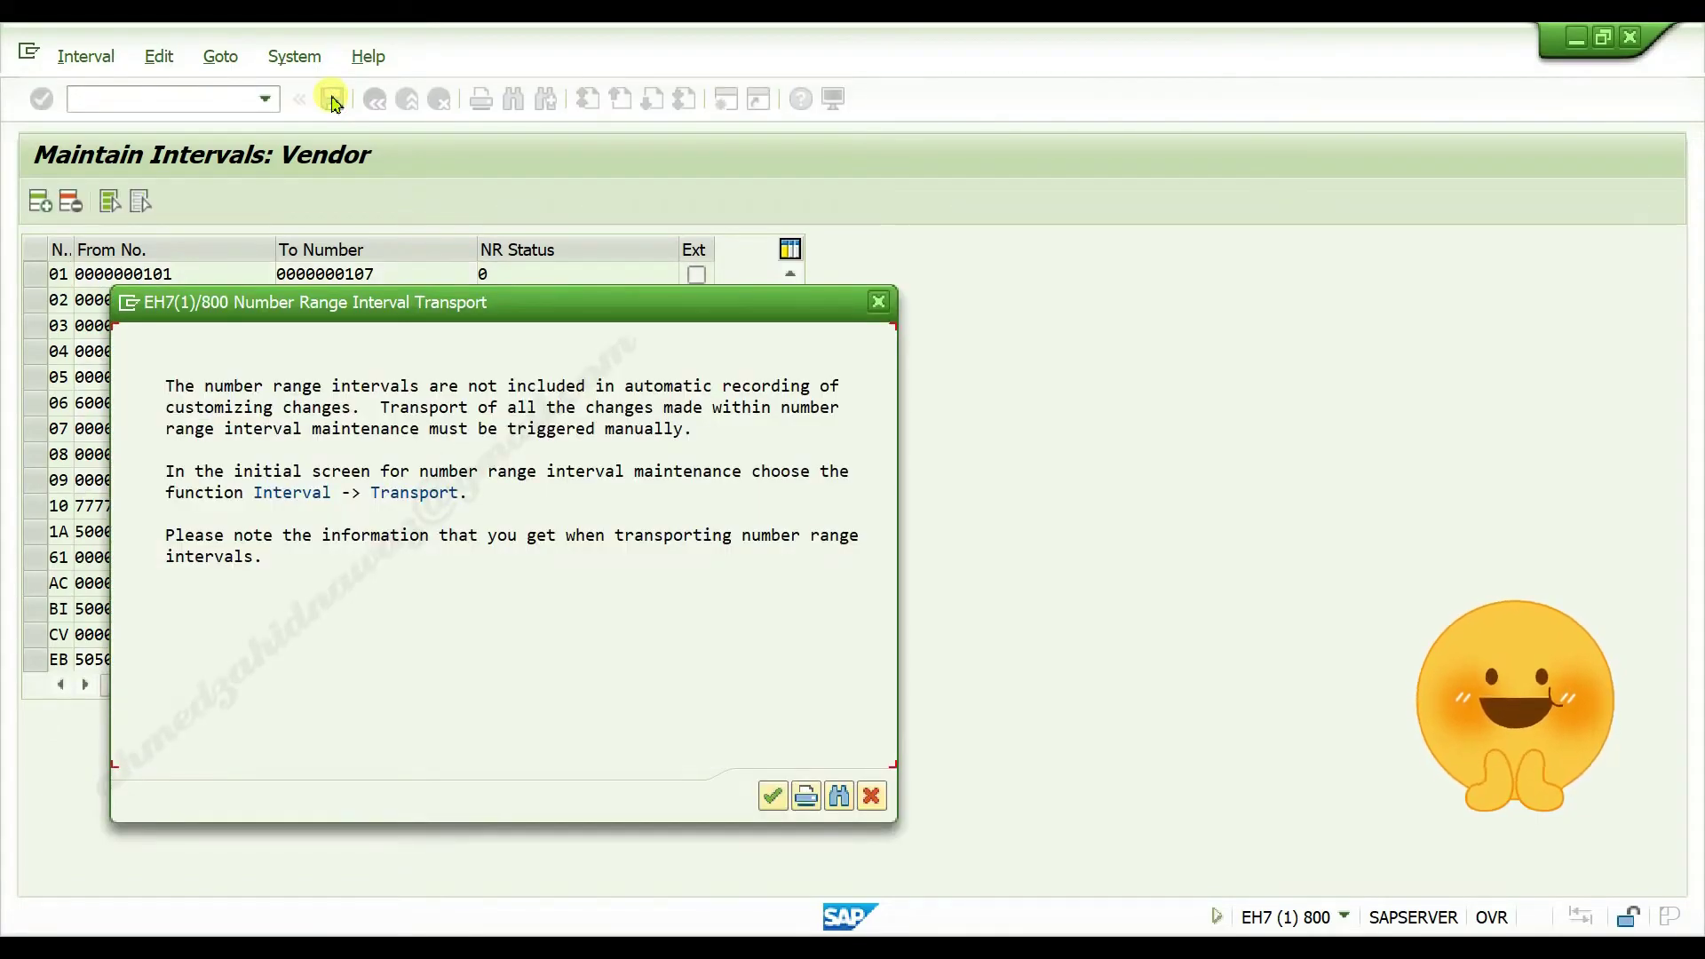
left_click(772, 797)
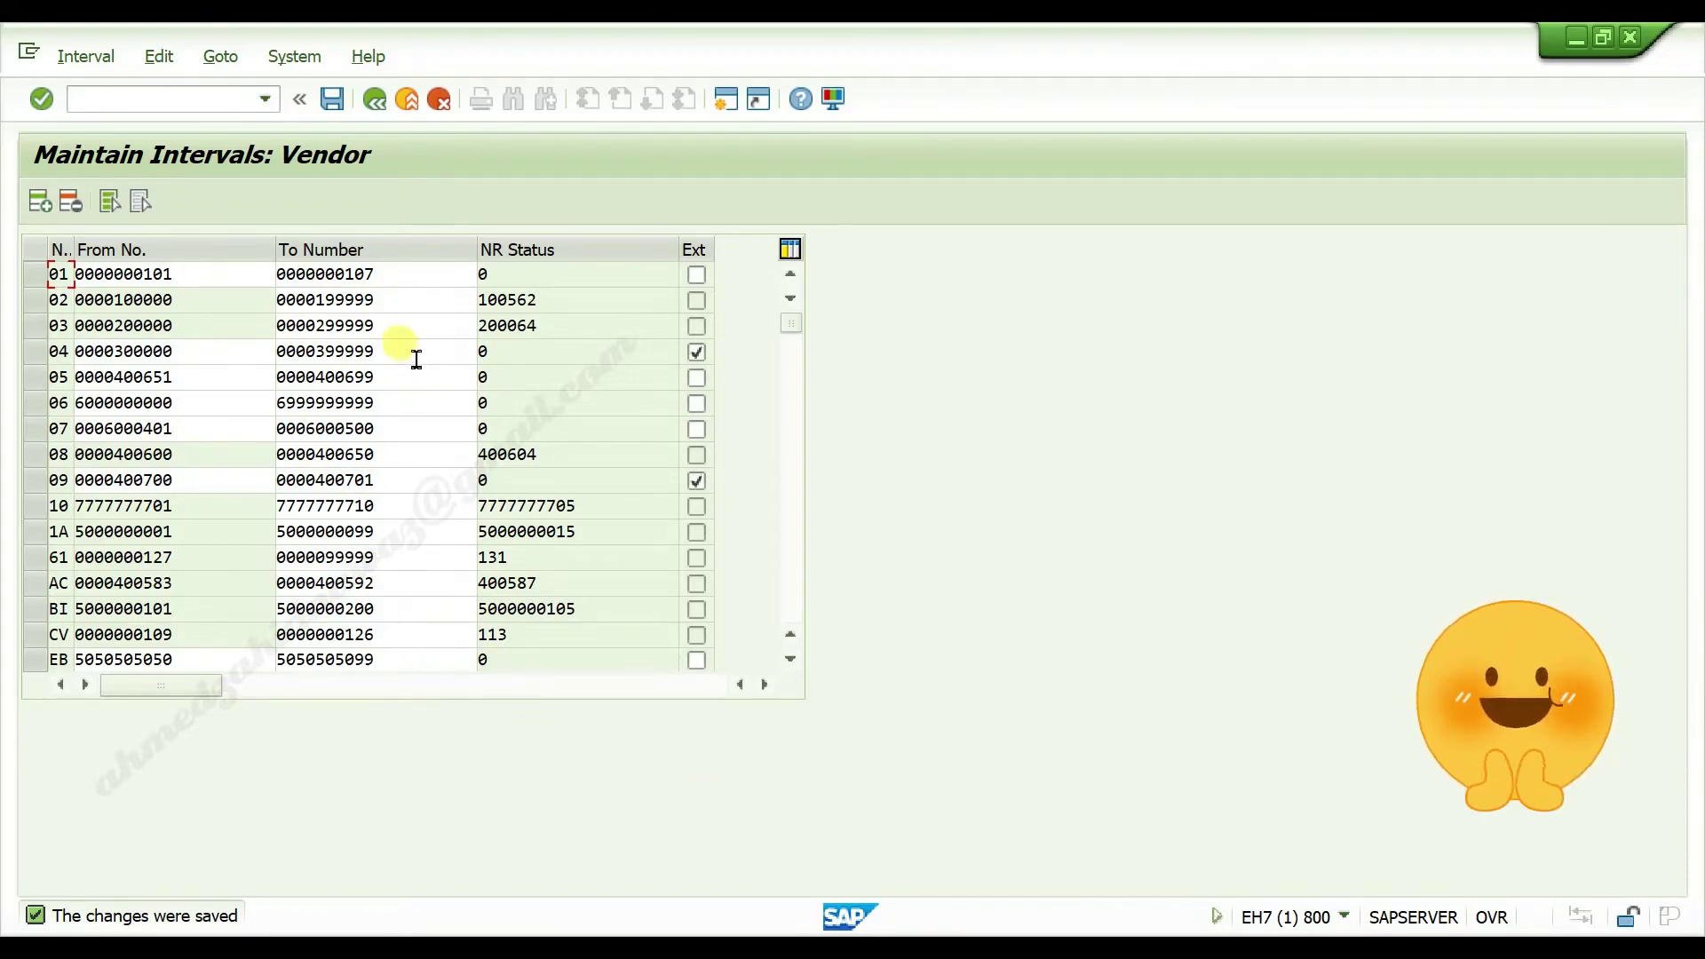
Step: Go back and open the account group number range assignments, positioned at ZZZ0
left_click(375, 100)
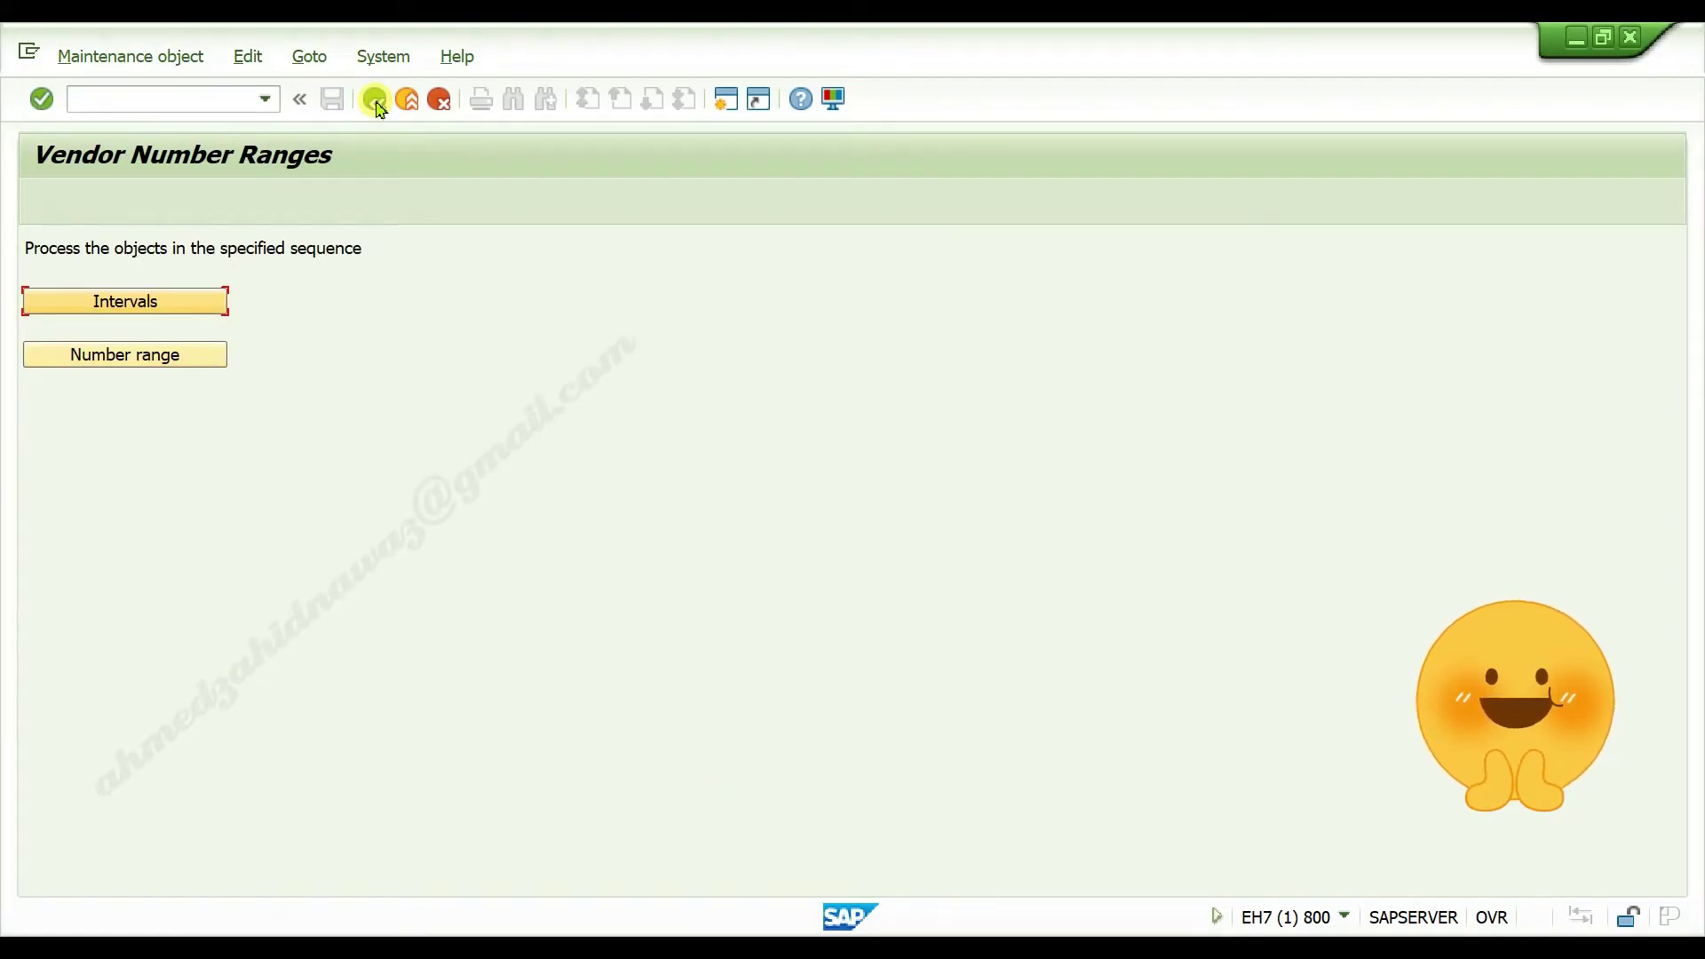
left_click(152, 357)
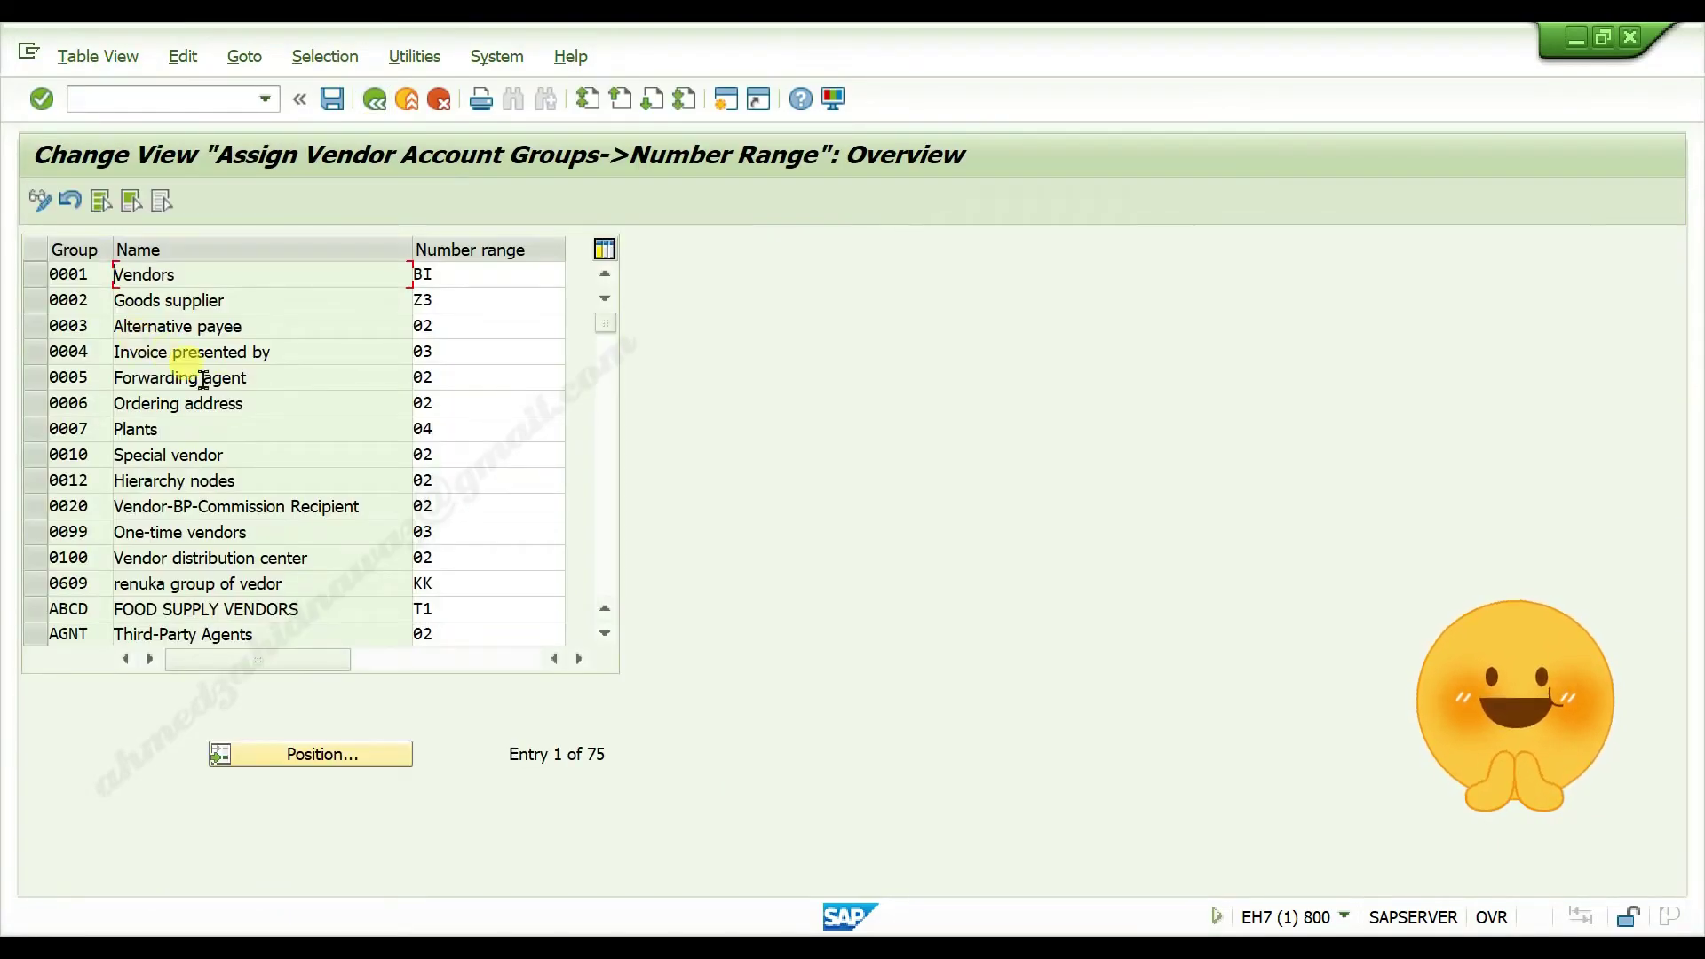
left_click(325, 759)
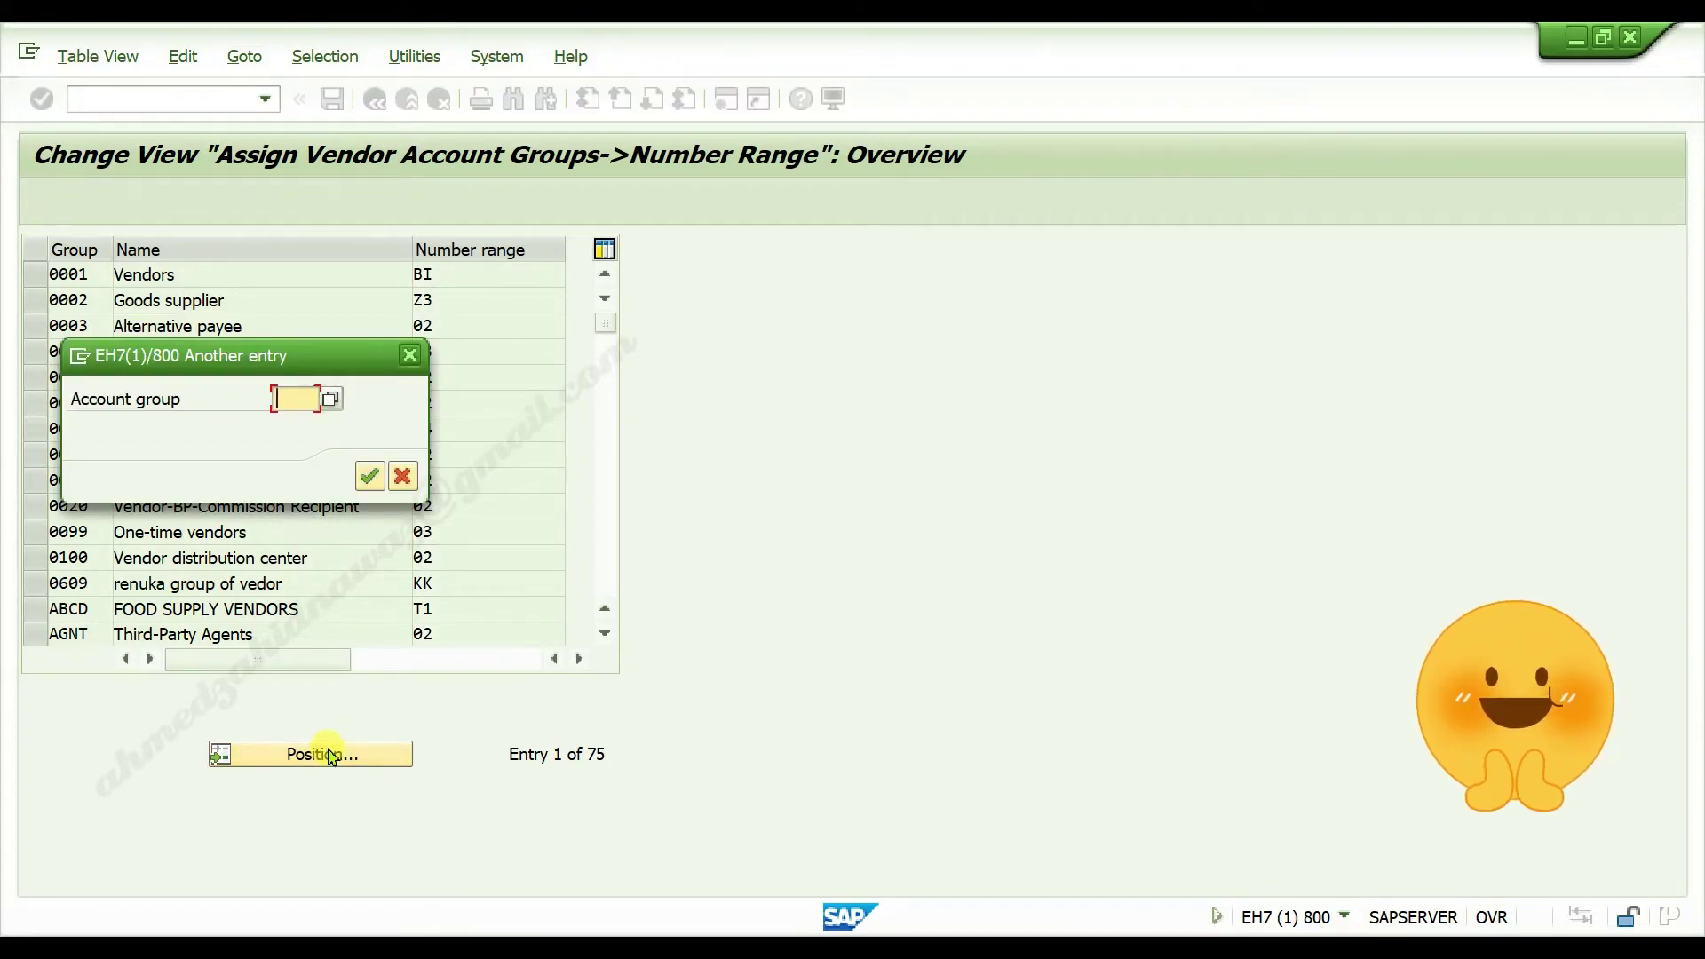
type("zz")
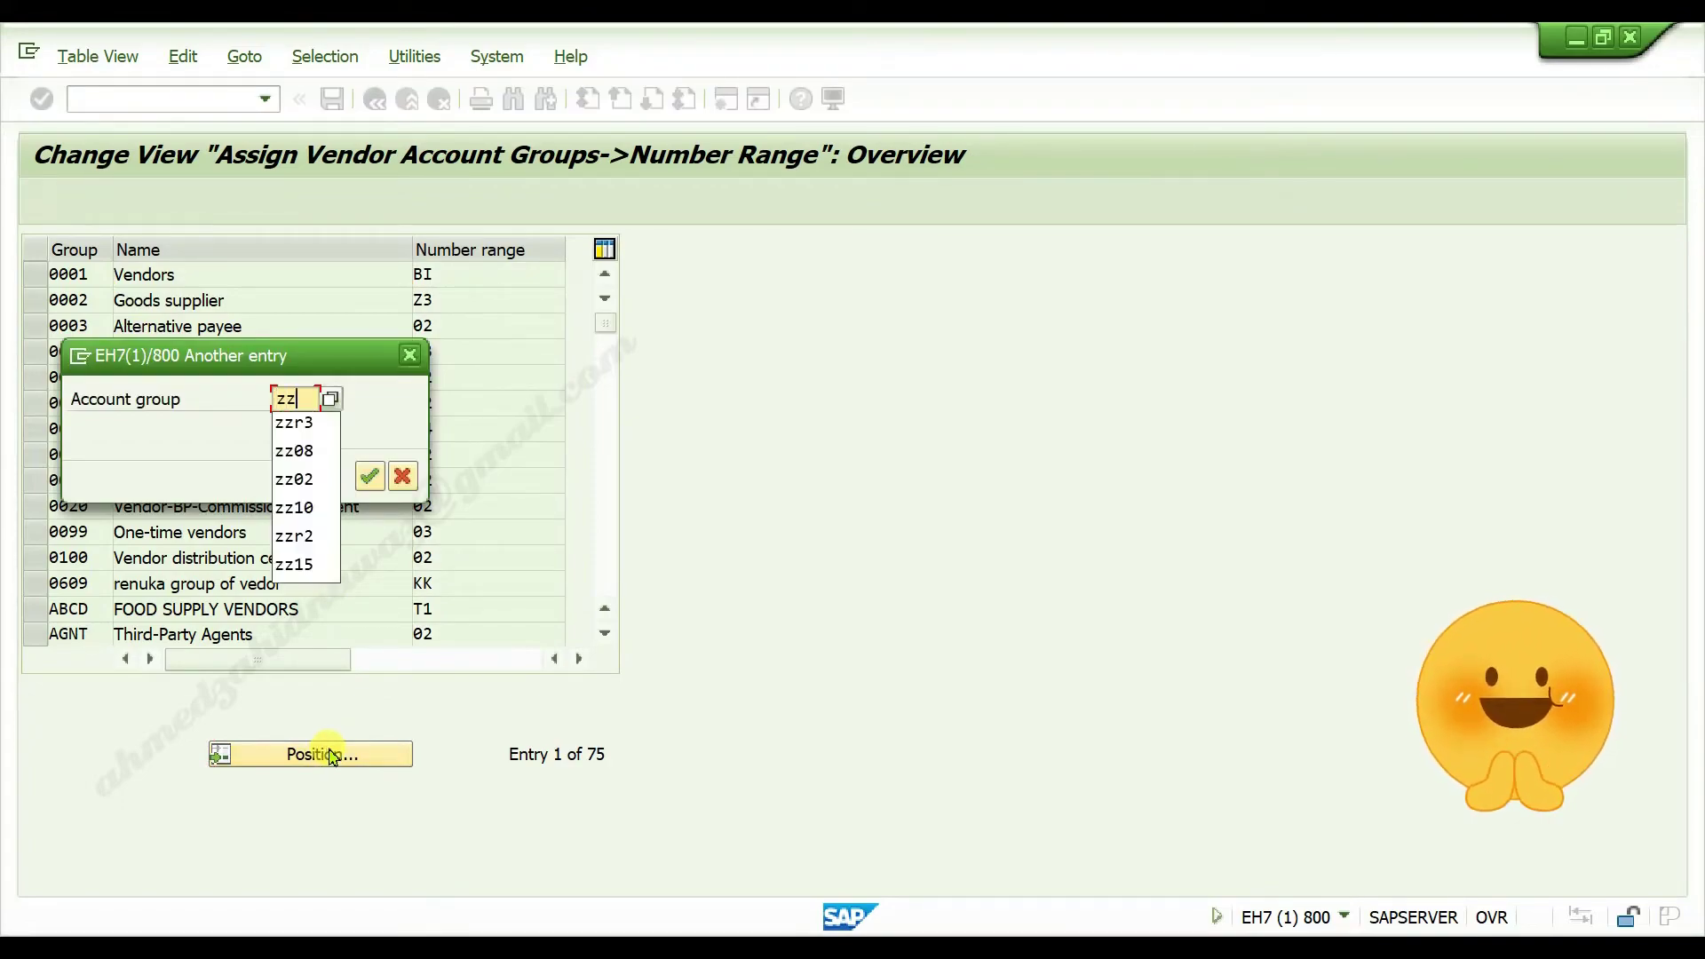
type("z0")
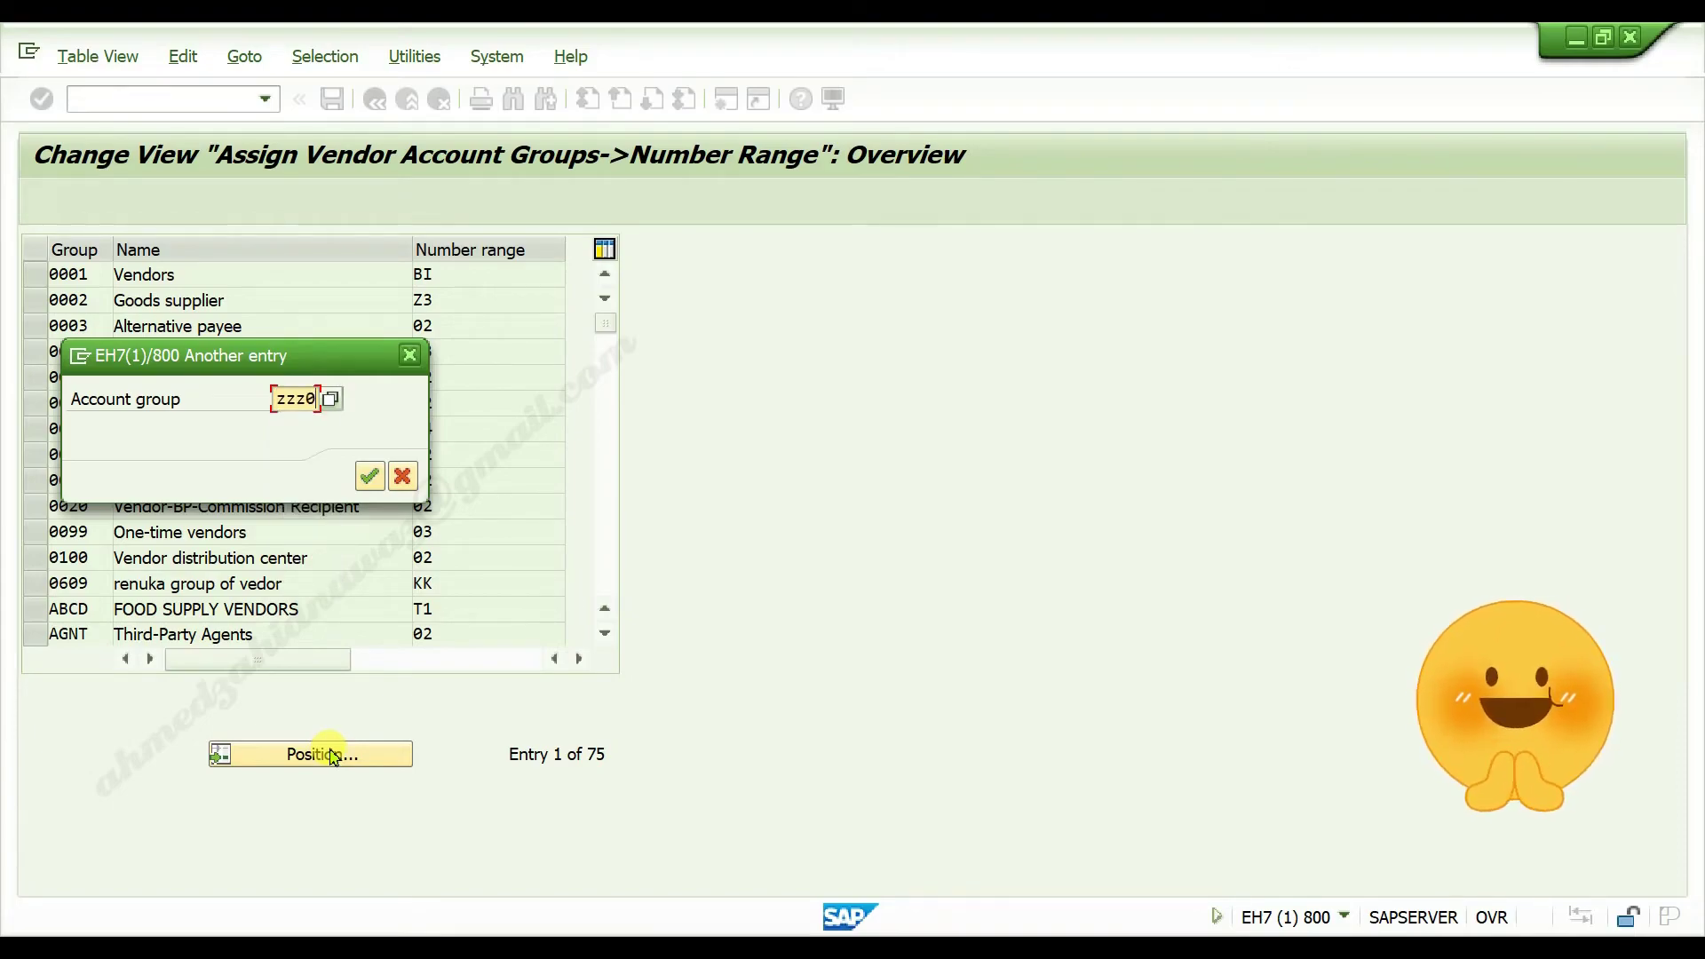
key("Return")
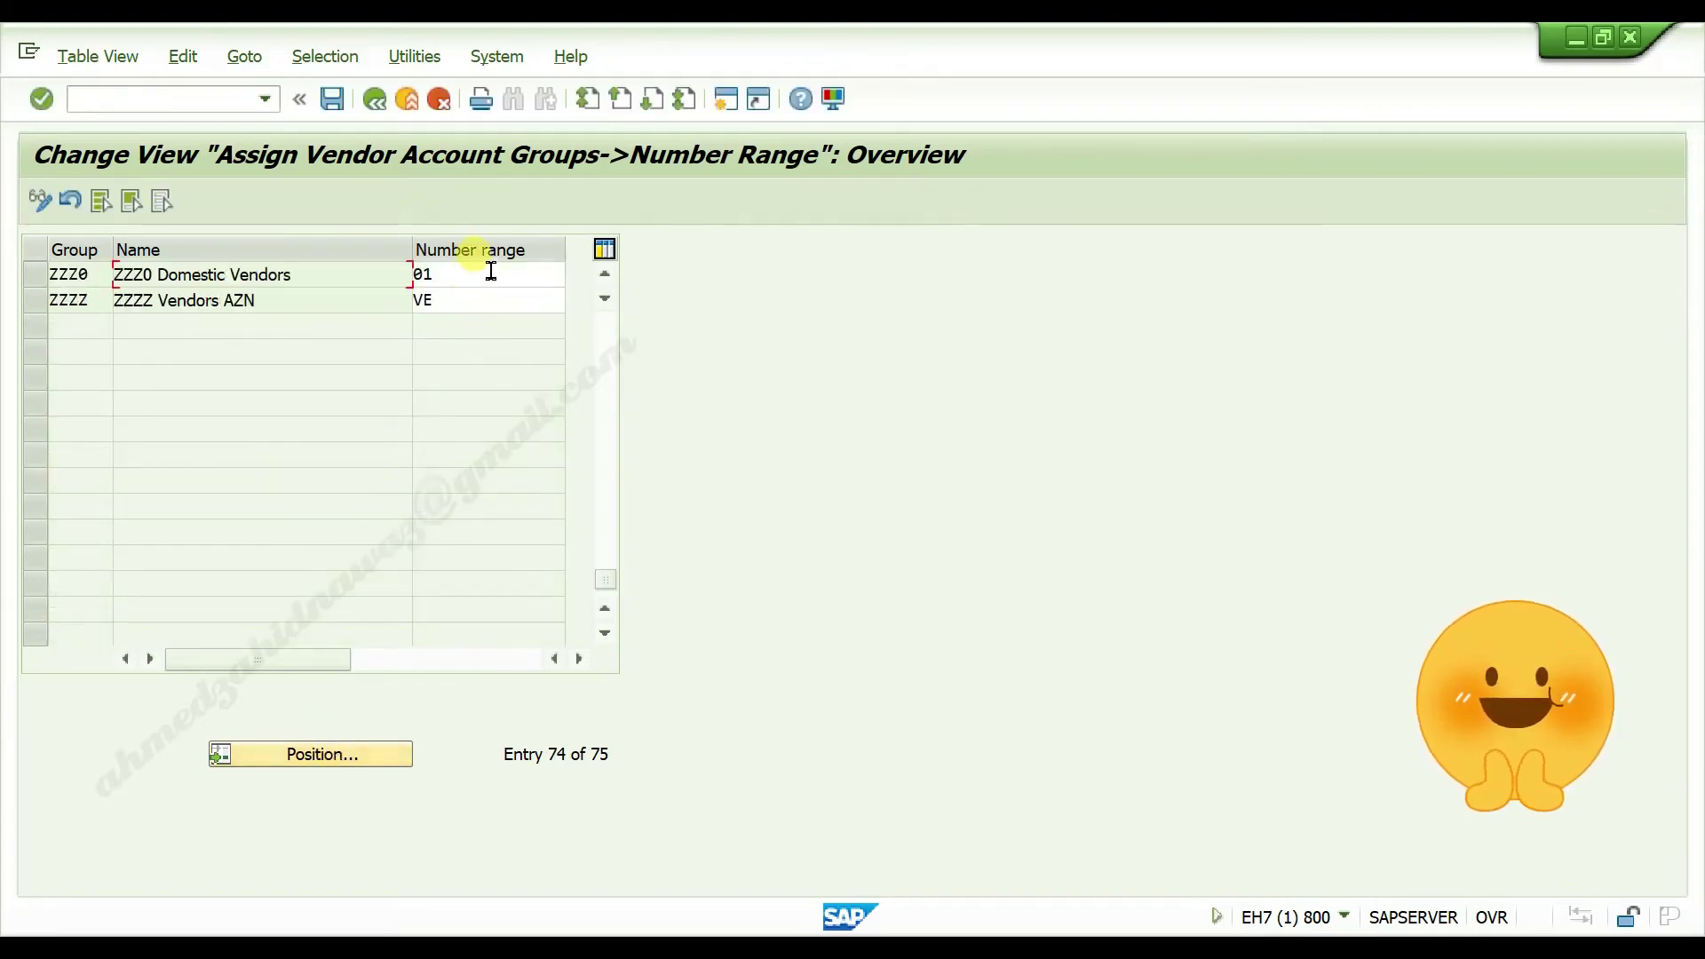
Step: Replace ZZZ0 Domestic Vendors' number range 01 with 07 and save into the customizing request
left_click_drag(491, 272, 407, 275)
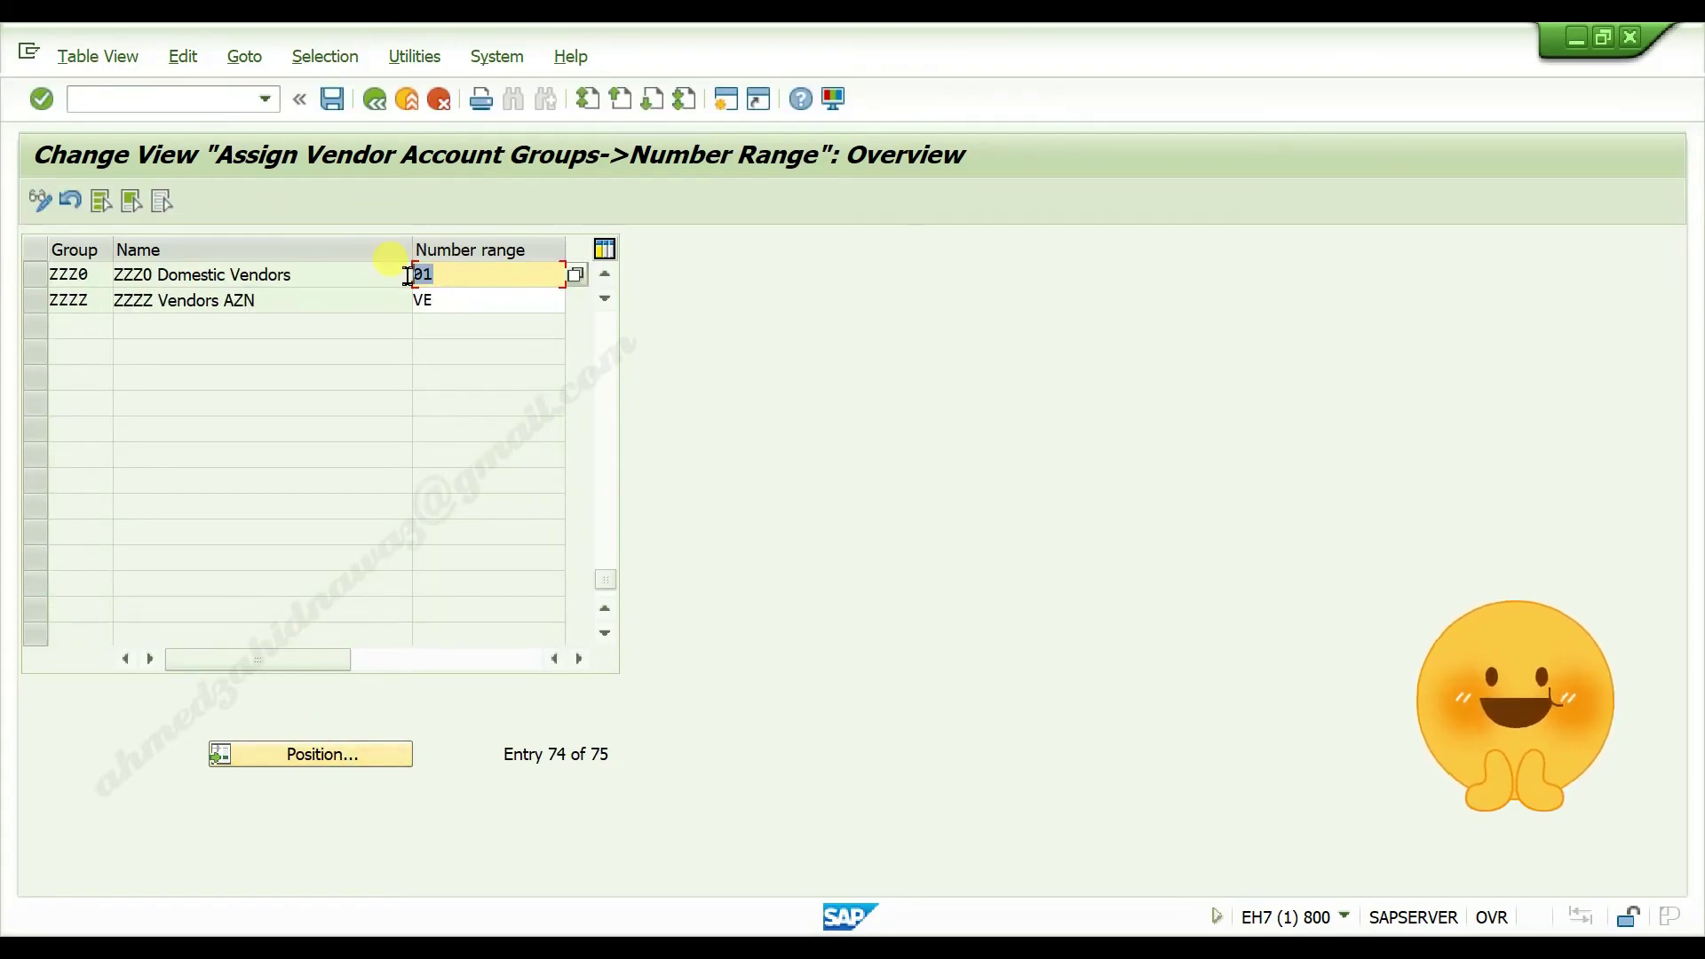
key("BackSpace")
type("07")
left_click(327, 101)
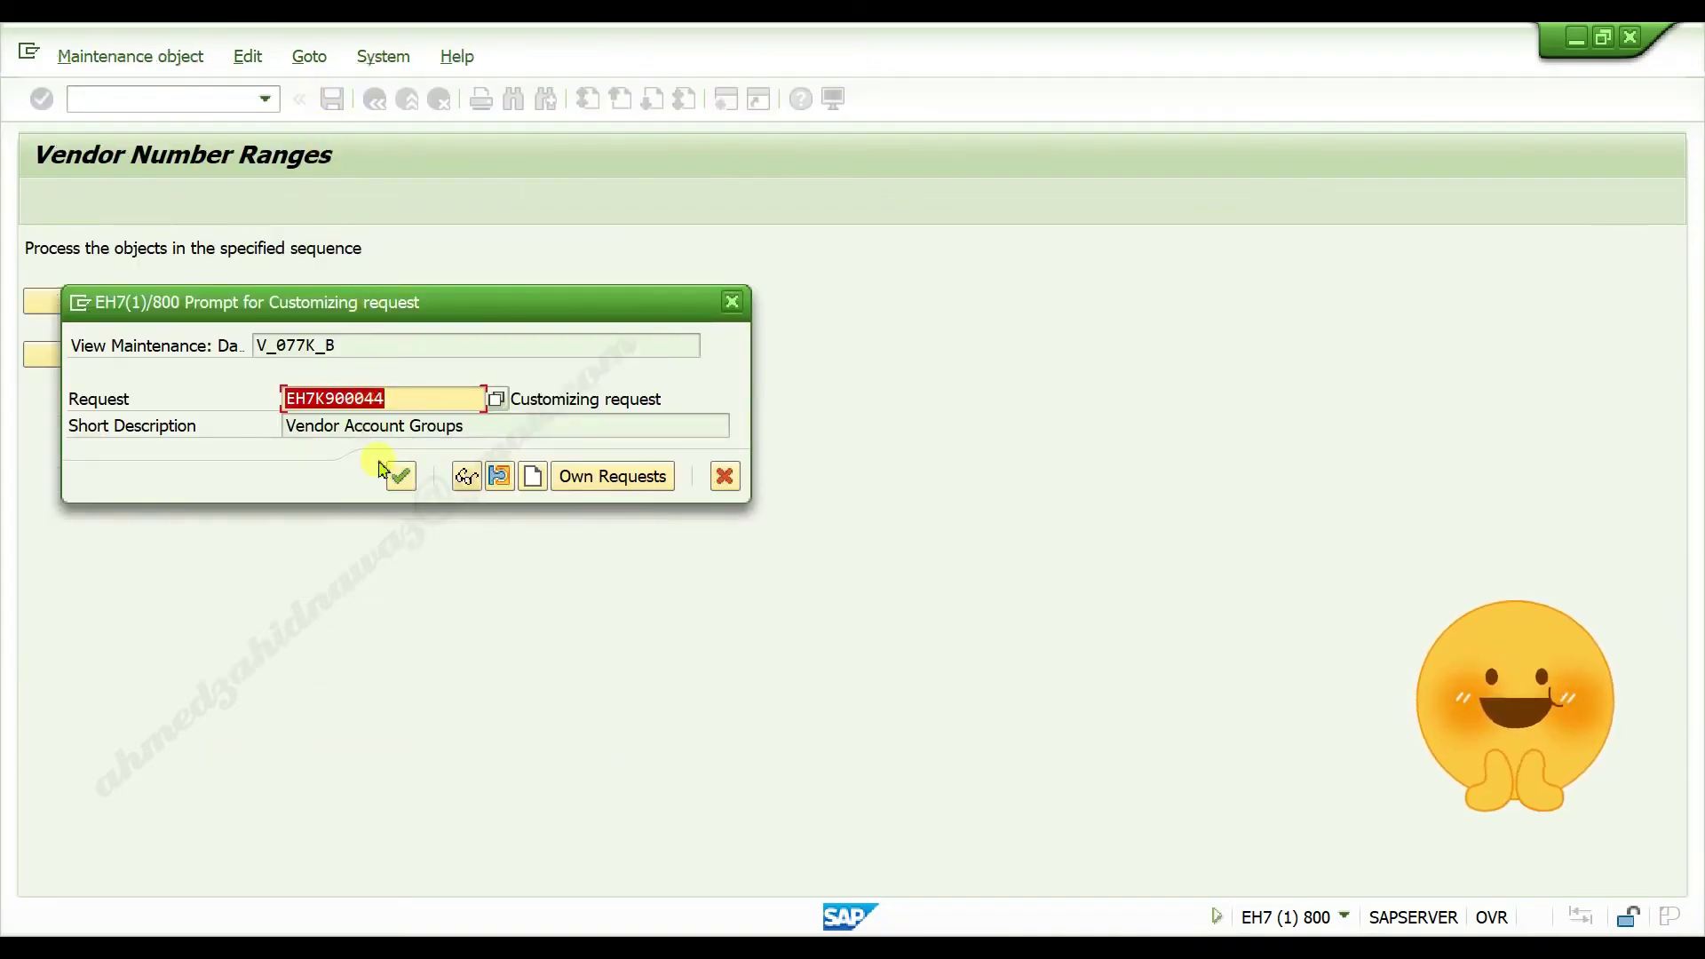
left_click(397, 484)
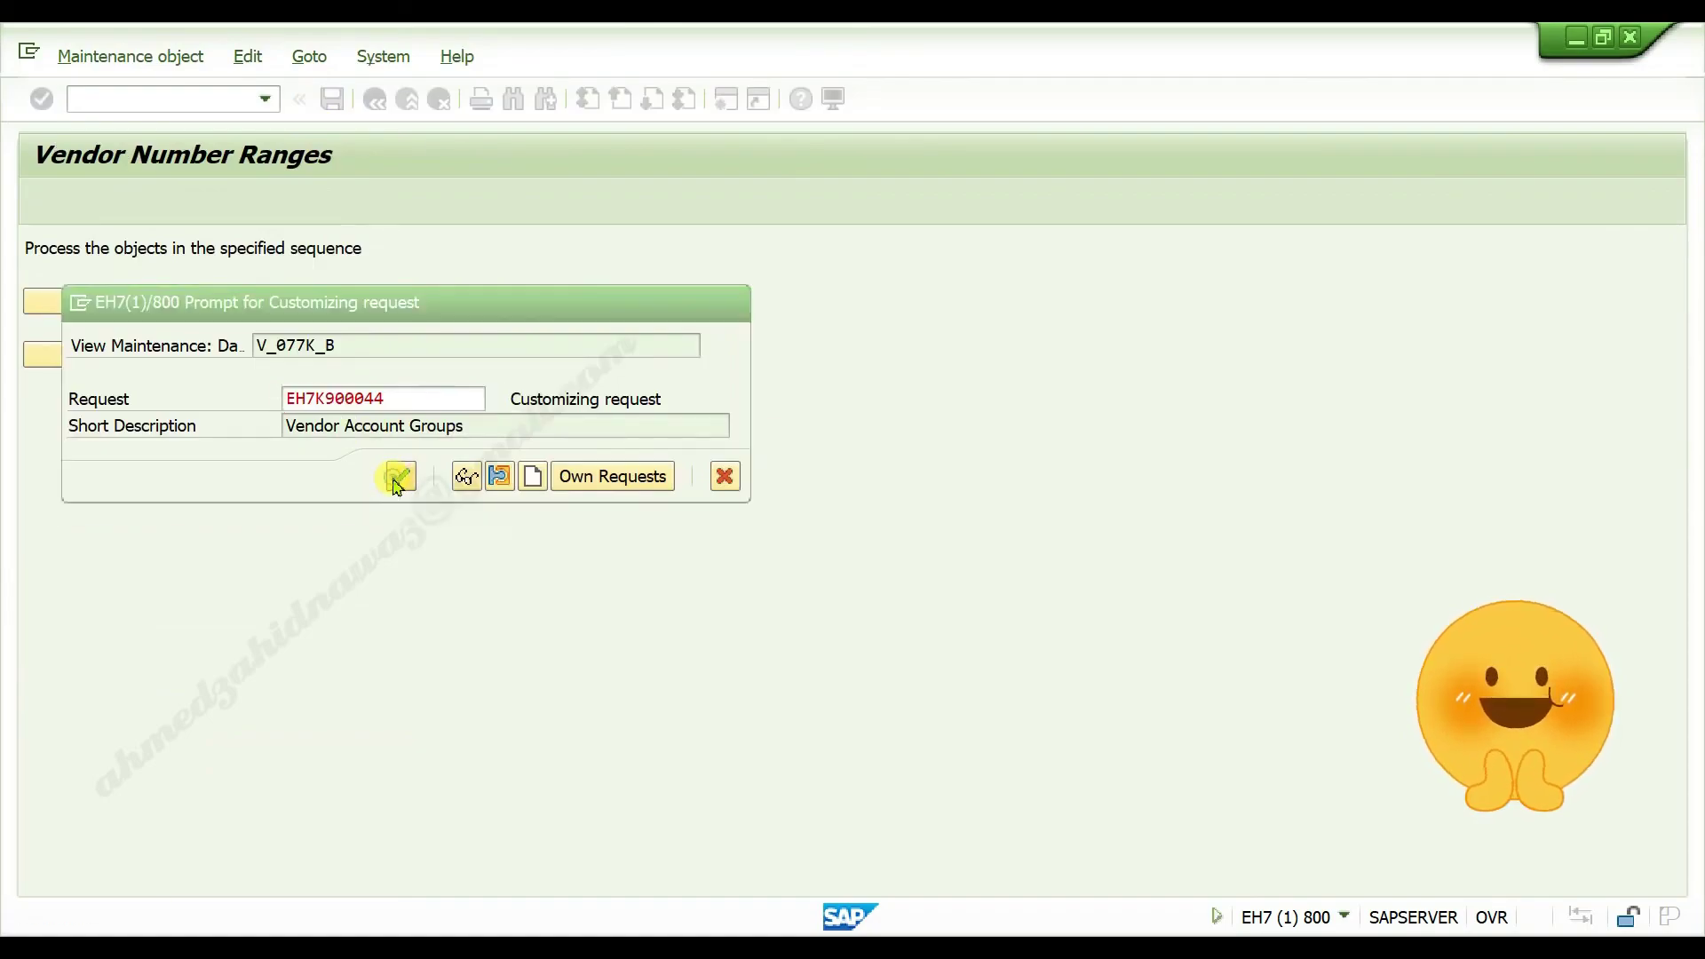